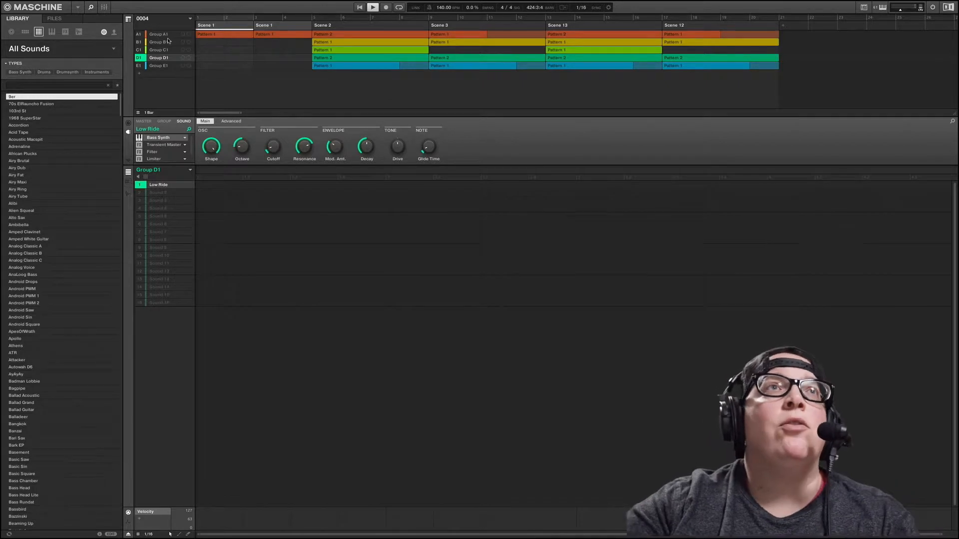
Step: Open Pattern 1 of Group A1 and inspect the Kick Number 1 and Kick LayBak 1 sounds
{"action": "left_click", "coordinate": [201, 34]}
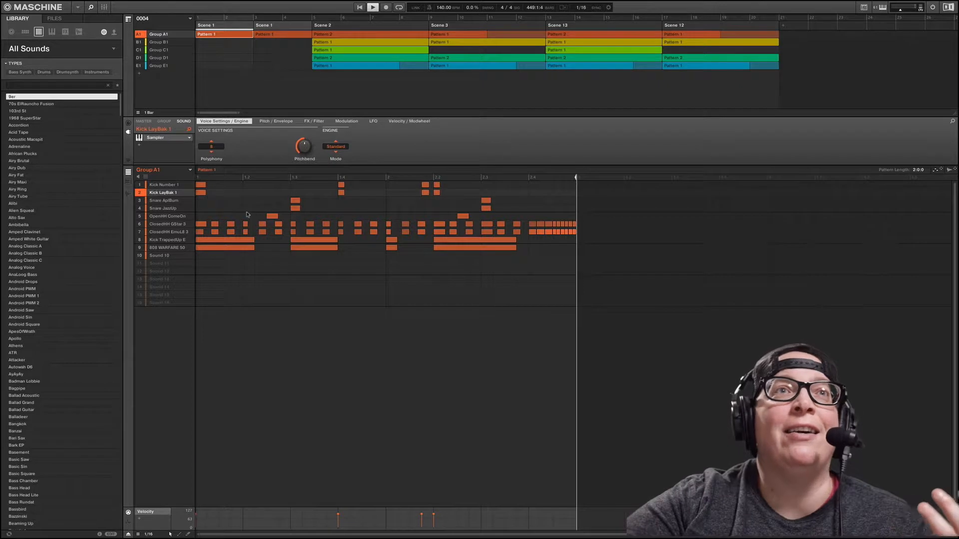
{"action": "left_click", "coordinate": [200, 177]}
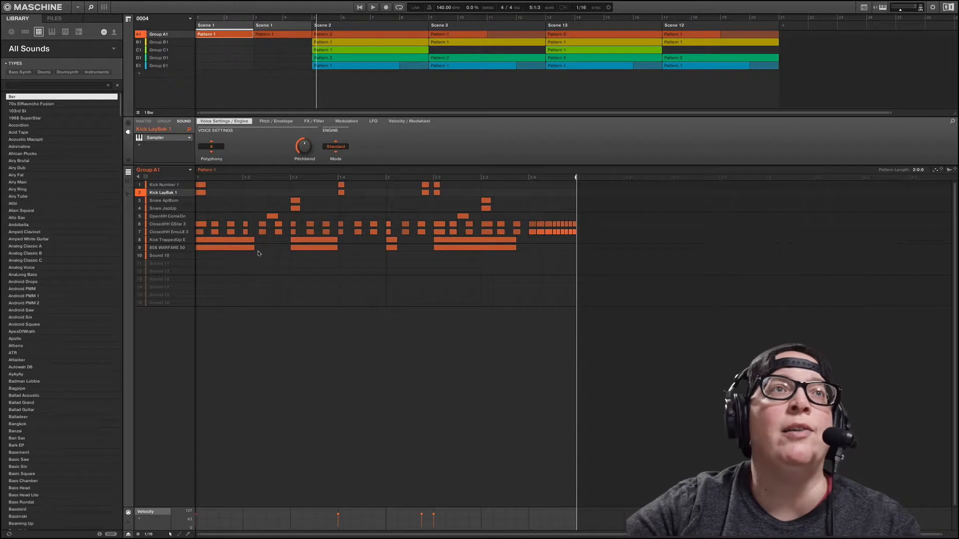
{"action": "left_click", "coordinate": [162, 186]}
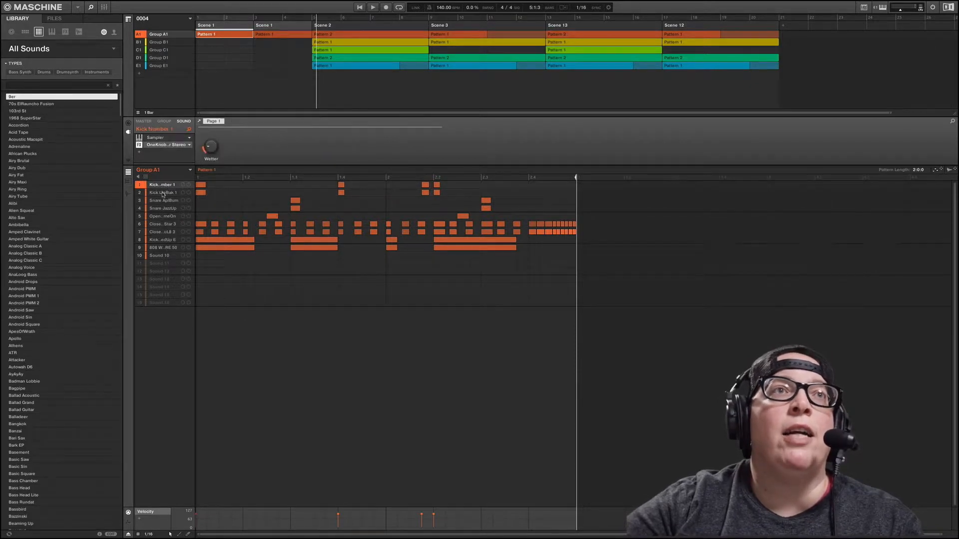
{"action": "left_click", "coordinate": [163, 193]}
{"action": "left_click", "coordinate": [167, 184]}
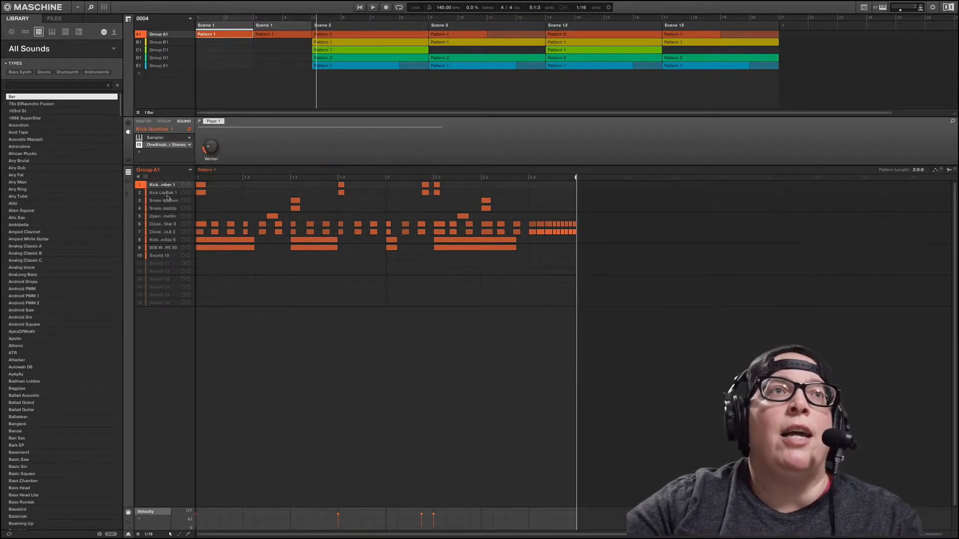
Step: Solo the Kick Number 1 and Kick LayBak 1 sounds and play the pattern from its start
{"action": "left_click", "coordinate": [139, 192]}
{"action": "left_click", "coordinate": [139, 186]}
{"action": "right_click", "coordinate": [139, 186]}
{"action": "right_click", "coordinate": [140, 194]}
{"action": "left_click", "coordinate": [141, 186]}
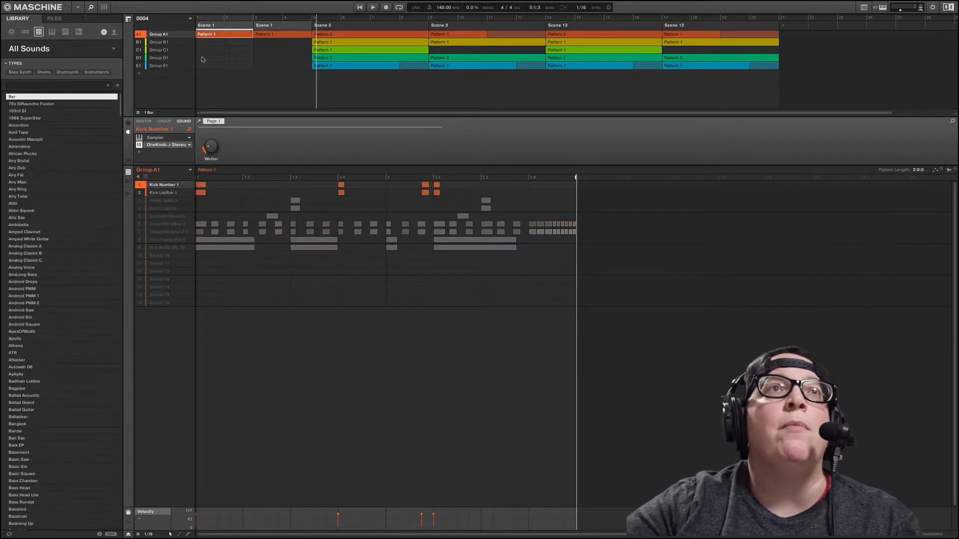
{"action": "left_click", "coordinate": [202, 178]}
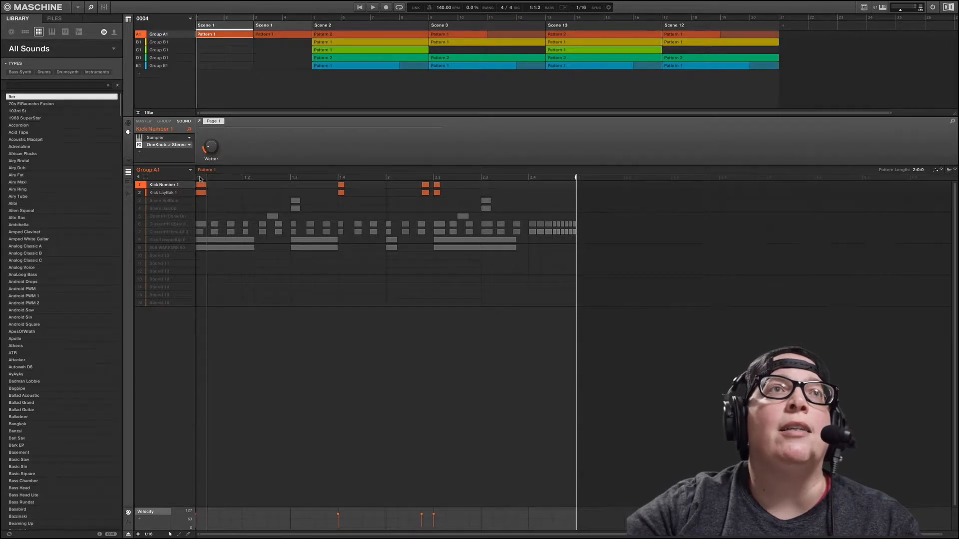
{"action": "key", "text": "space"}
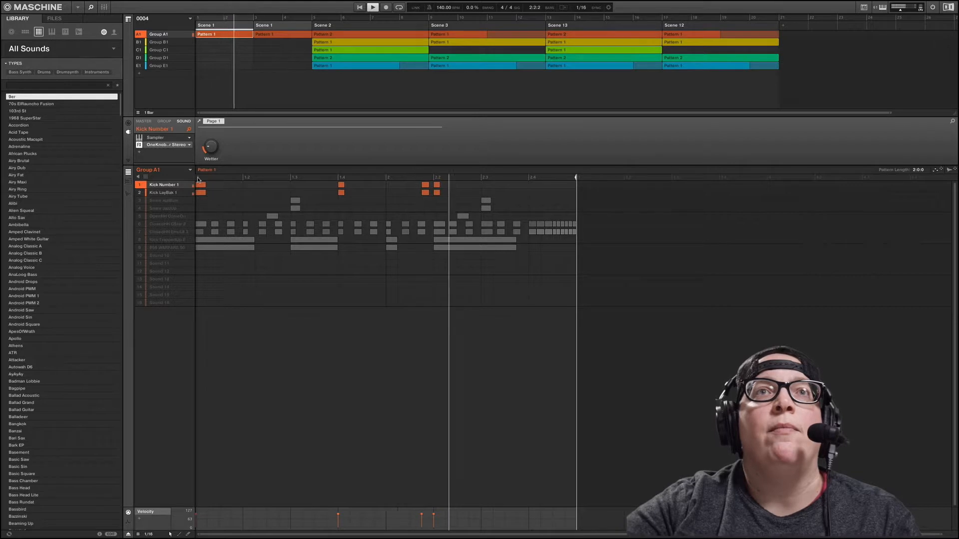
{"action": "key", "text": "space"}
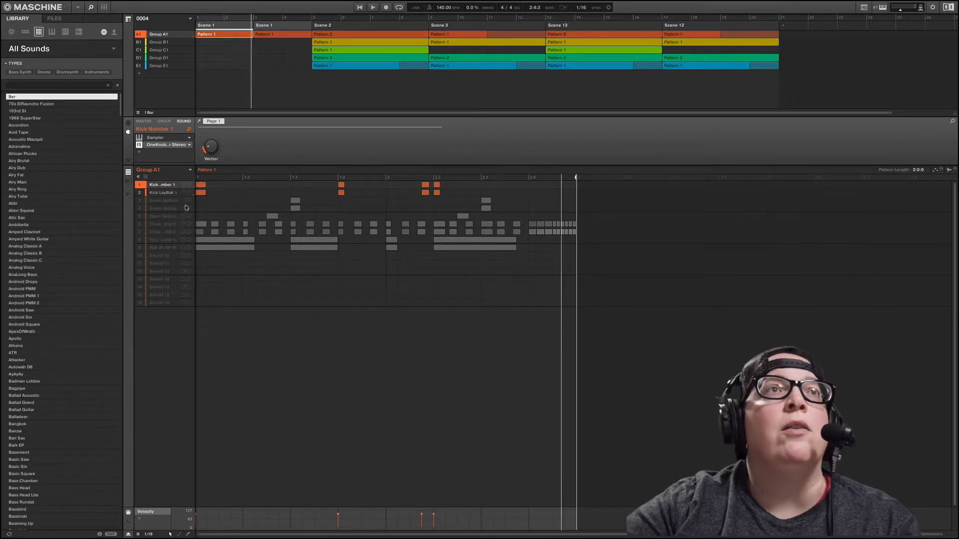
Step: Solo the two snare sounds in place of the kicks and audition them from the pattern start
{"action": "left_click", "coordinate": [139, 200]}
{"action": "left_click", "coordinate": [139, 192]}
{"action": "left_click", "coordinate": [139, 184]}
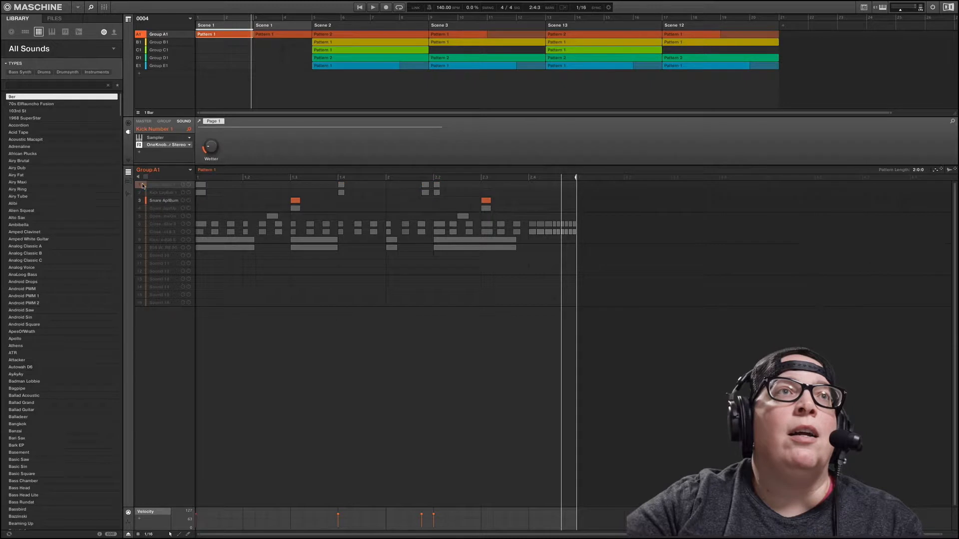
{"action": "left_click", "coordinate": [140, 208]}
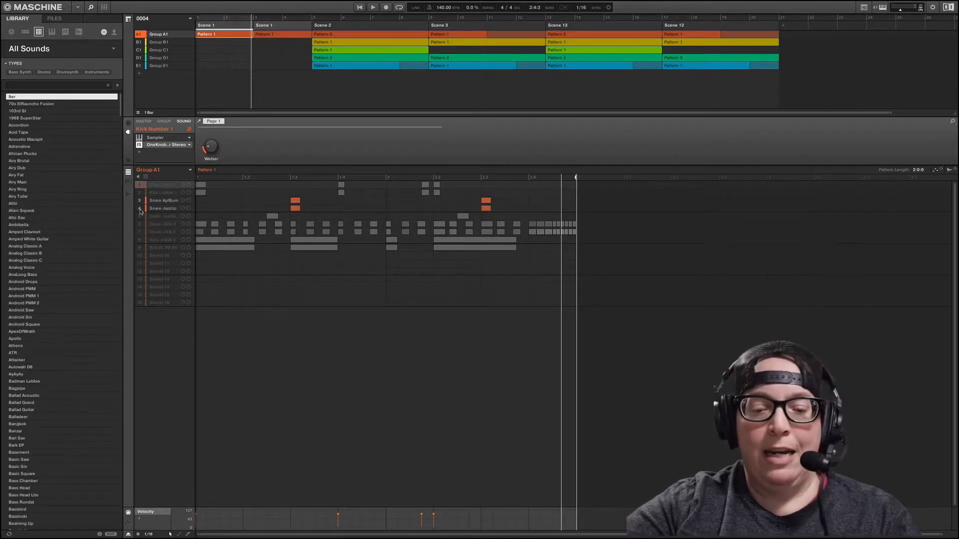
{"action": "left_click", "coordinate": [198, 178]}
{"action": "key", "text": "space"}
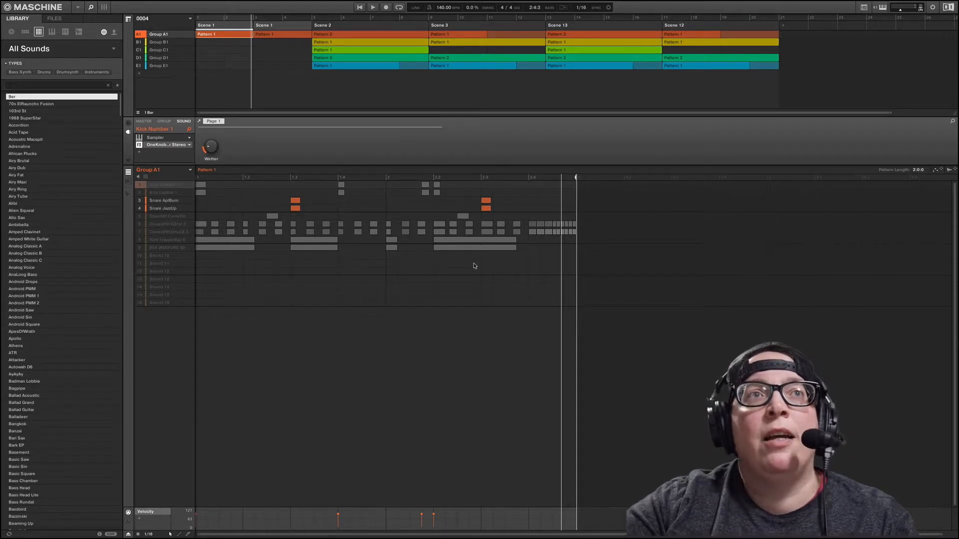
Step: Solo only the open hi-hat sound in place of the snares and play the pattern from its start
{"action": "left_click", "coordinate": [139, 216]}
{"action": "left_click", "coordinate": [140, 224]}
{"action": "left_click", "coordinate": [140, 208]}
{"action": "left_click", "coordinate": [139, 200]}
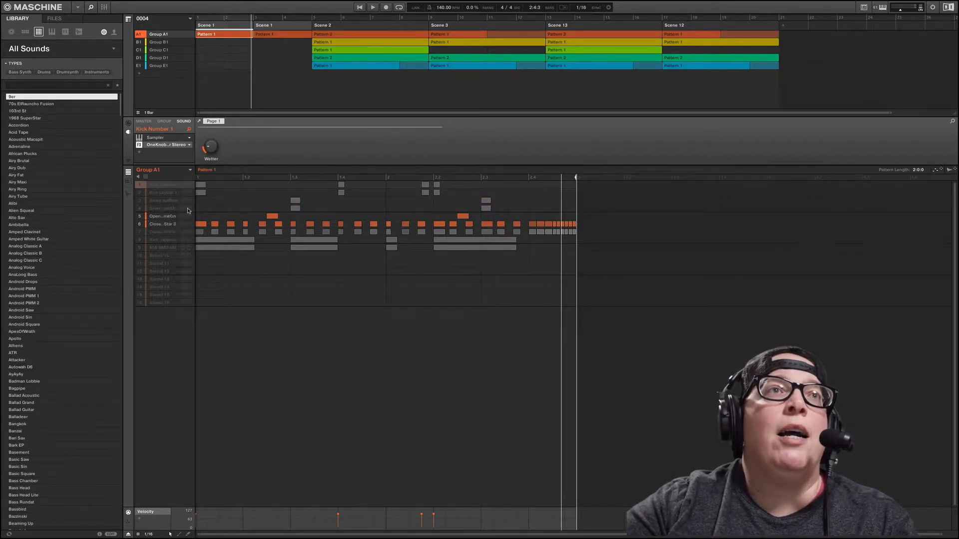
{"action": "left_click", "coordinate": [140, 224]}
{"action": "left_click", "coordinate": [197, 178]}
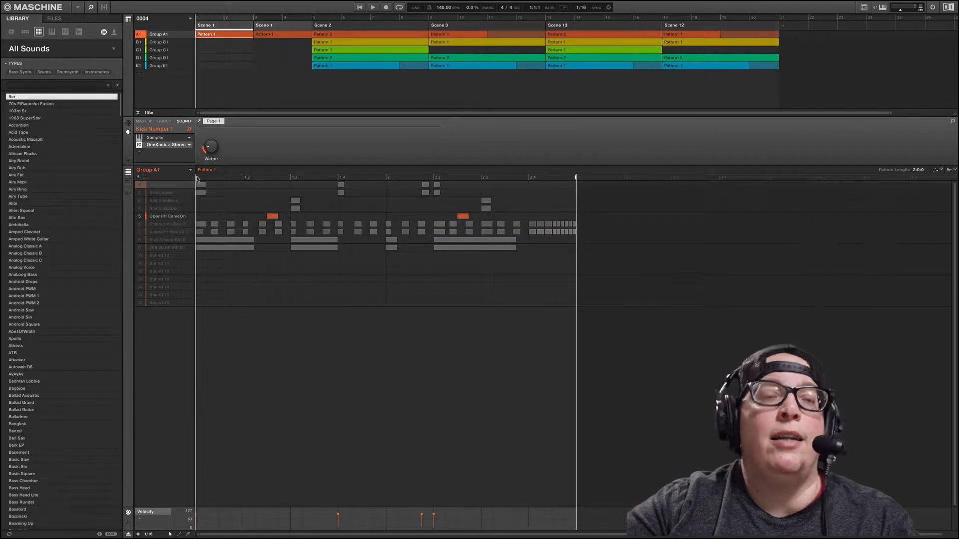
{"action": "key", "text": "space"}
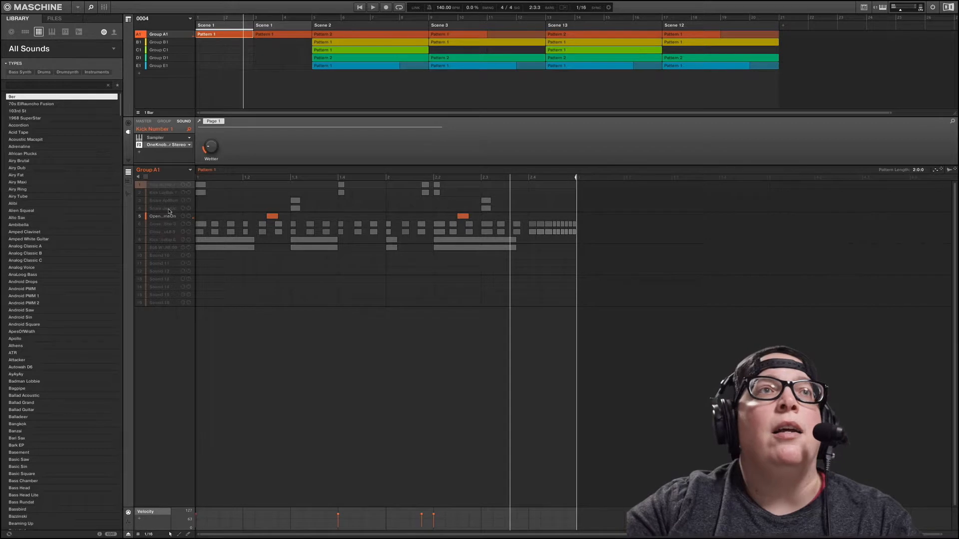
Step: Solo the two closed hi-hat sounds in place of the open hi-hat and play them
{"action": "left_click", "coordinate": [142, 224]}
{"action": "left_click", "coordinate": [141, 232], "text": "shift"}
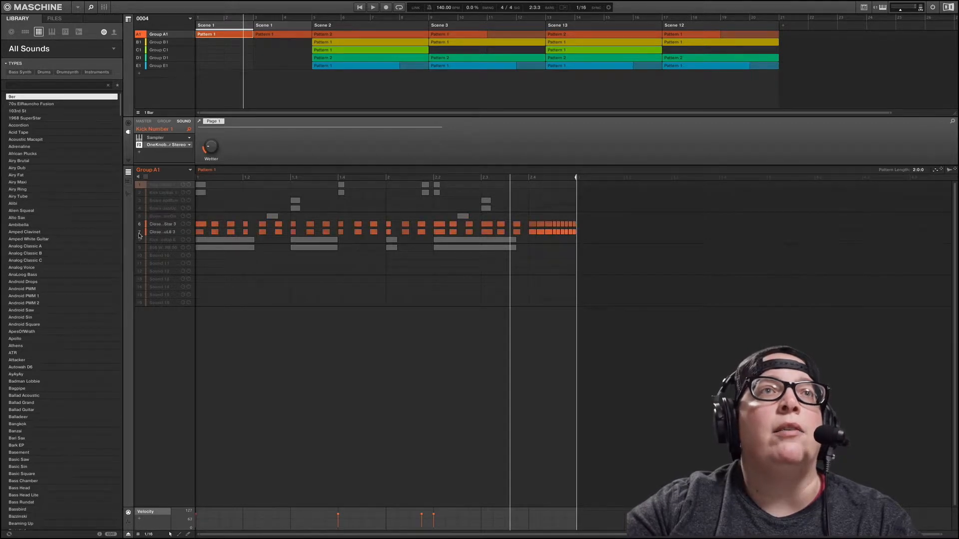
{"action": "key", "text": "space"}
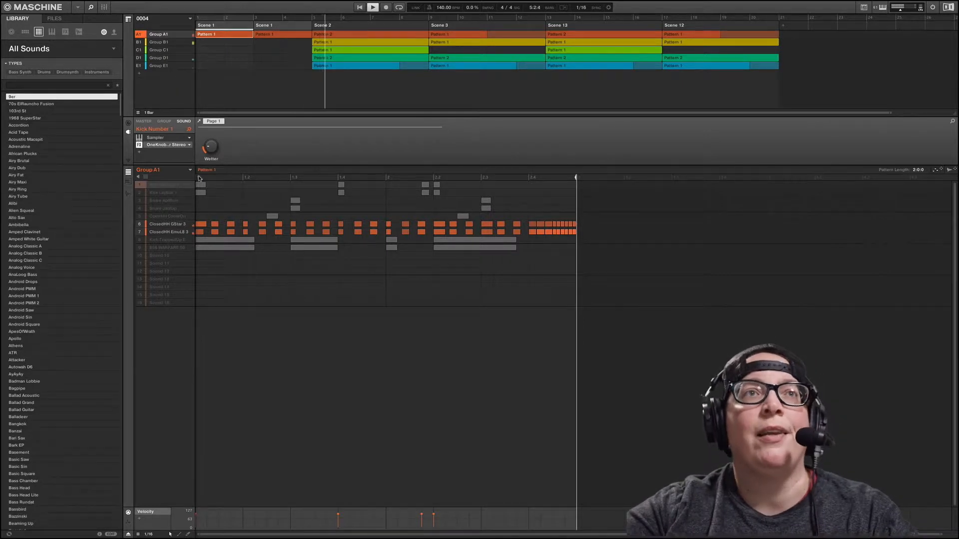
Step: Isolate the 808 WARFARE 50 sound in place of the closed hi-hats and play it from the pattern start
{"action": "left_click", "coordinate": [141, 231], "text": "ctrl"}
{"action": "left_click", "coordinate": [140, 224], "text": "ctrl"}
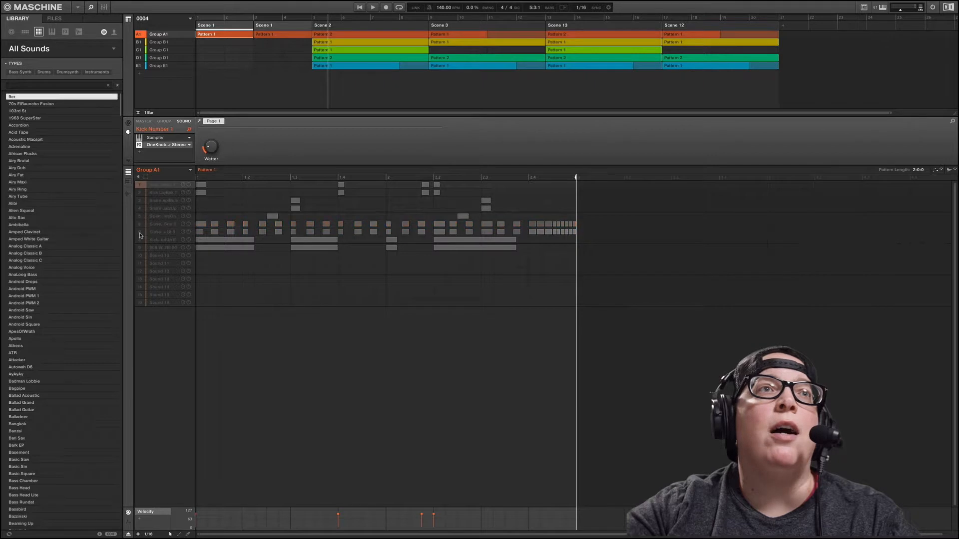
{"action": "left_click", "coordinate": [142, 240], "text": "ctrl"}
{"action": "left_click", "coordinate": [140, 248], "text": "ctrl"}
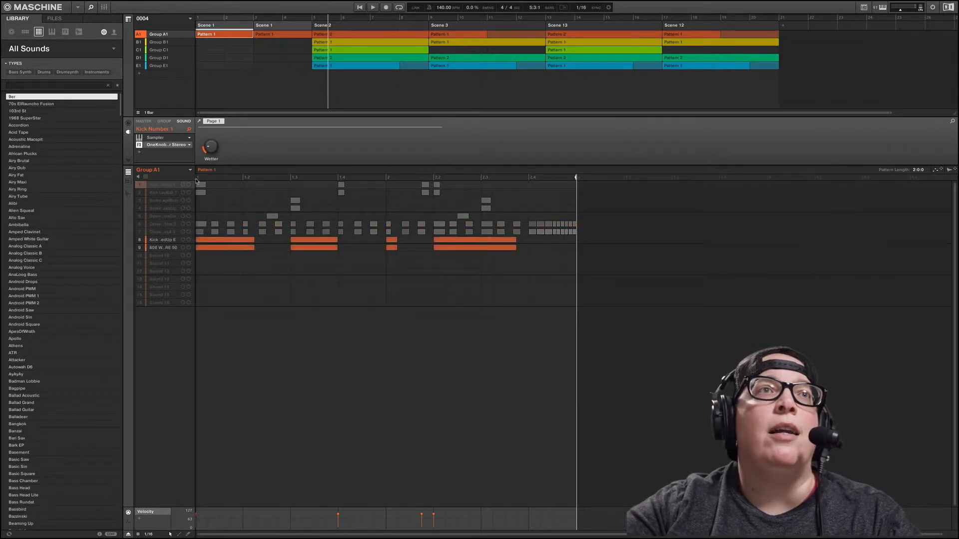
{"action": "left_click", "coordinate": [199, 175]}
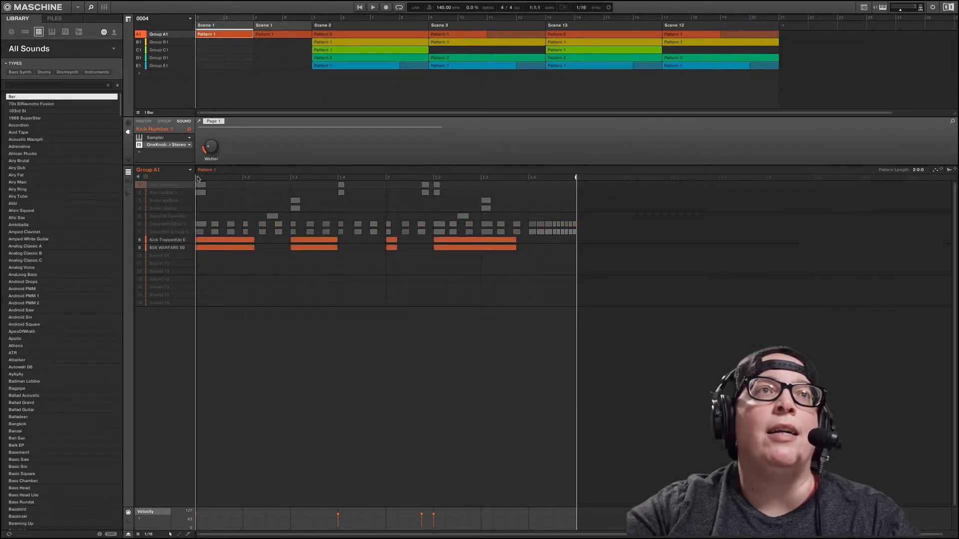
{"action": "left_click", "coordinate": [142, 240], "text": "ctrl"}
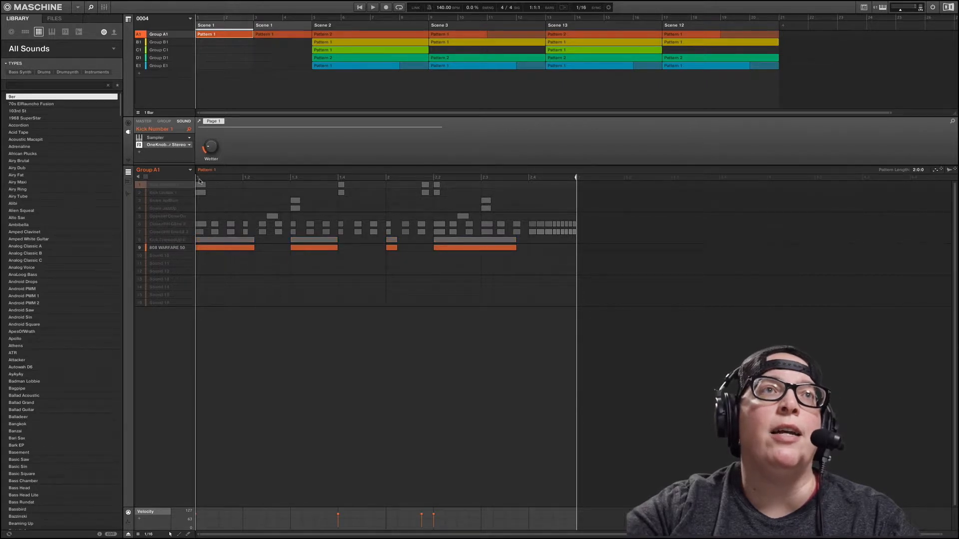
{"action": "key", "text": "space"}
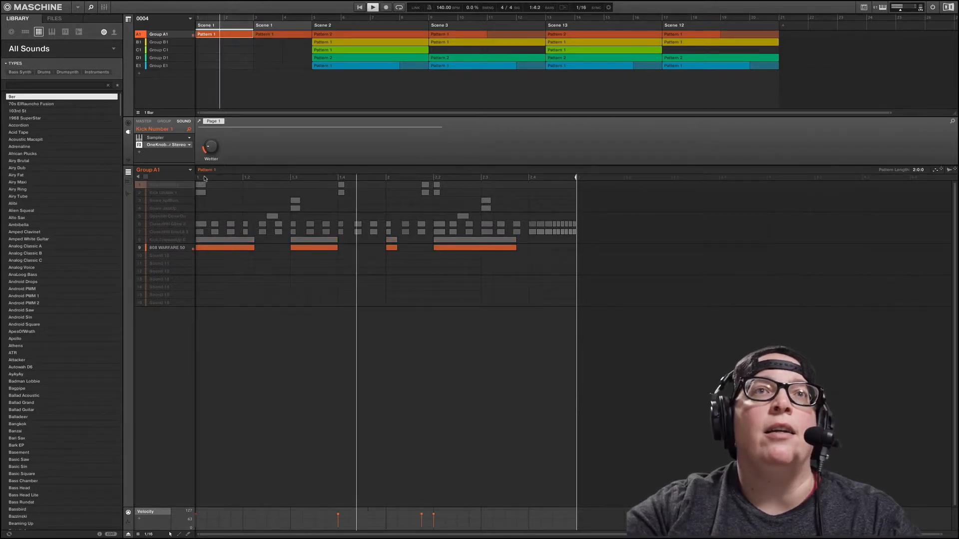
{"action": "key", "text": "space"}
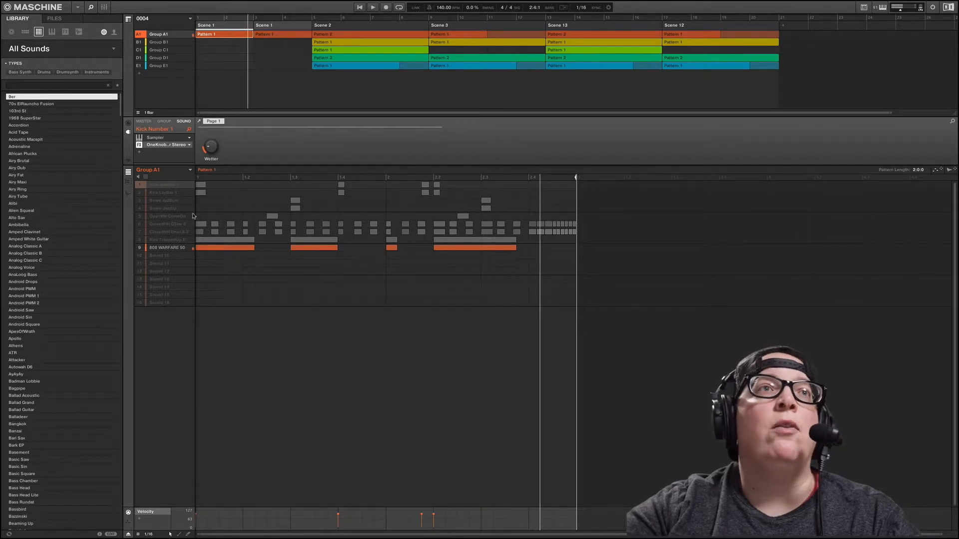
Step: Audition the Kick TrappedUp E sound on its own and layered with 808 WARFARE 50
{"action": "left_click", "coordinate": [161, 241]}
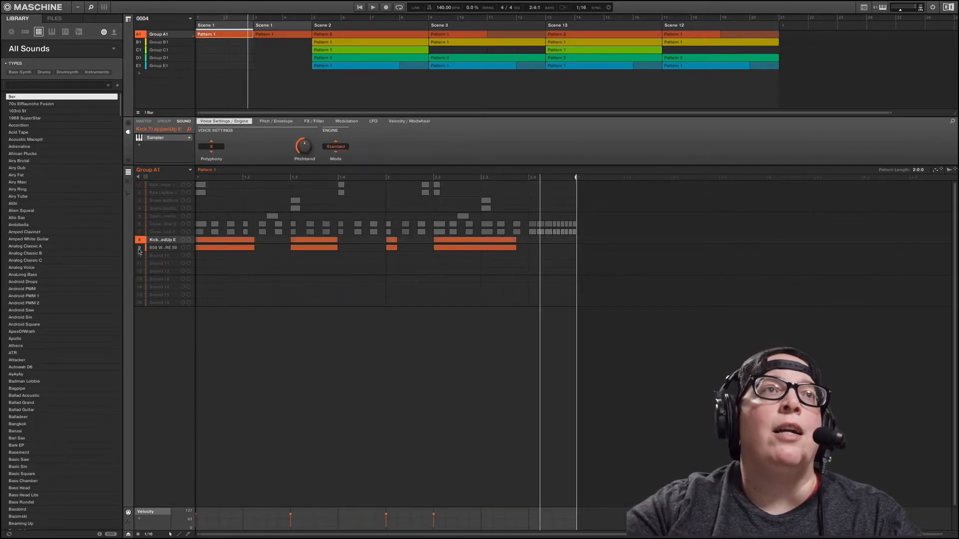
{"action": "key", "text": "space"}
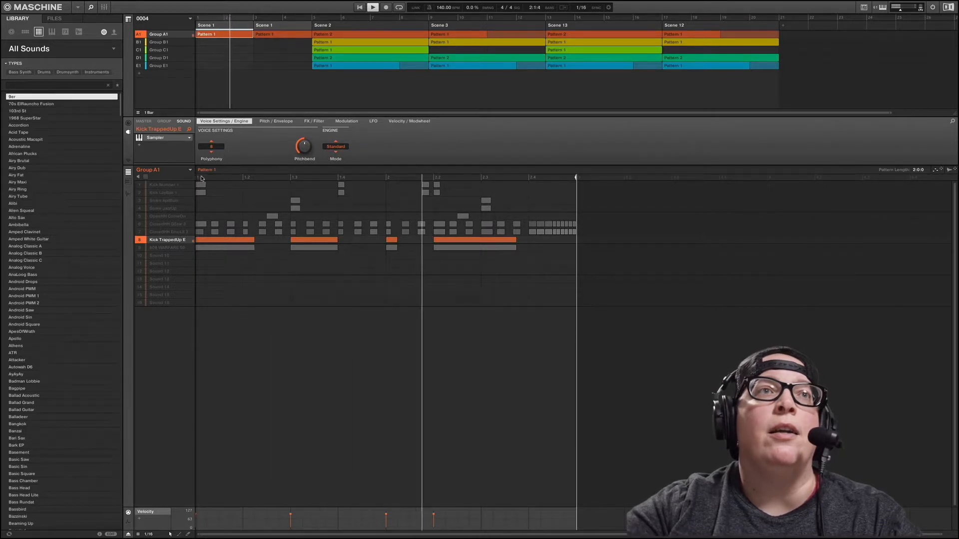
{"action": "left_click", "coordinate": [139, 249]}
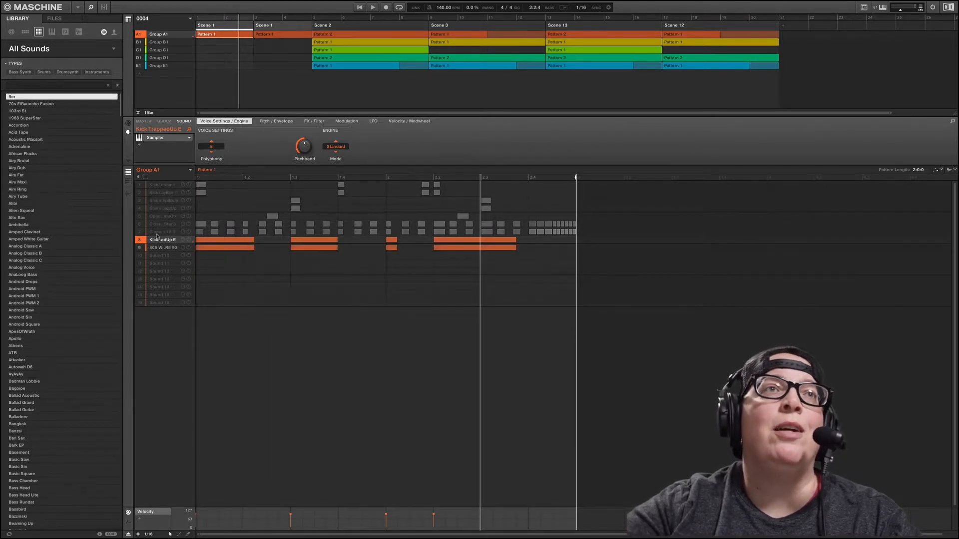
{"action": "left_click", "coordinate": [201, 177]}
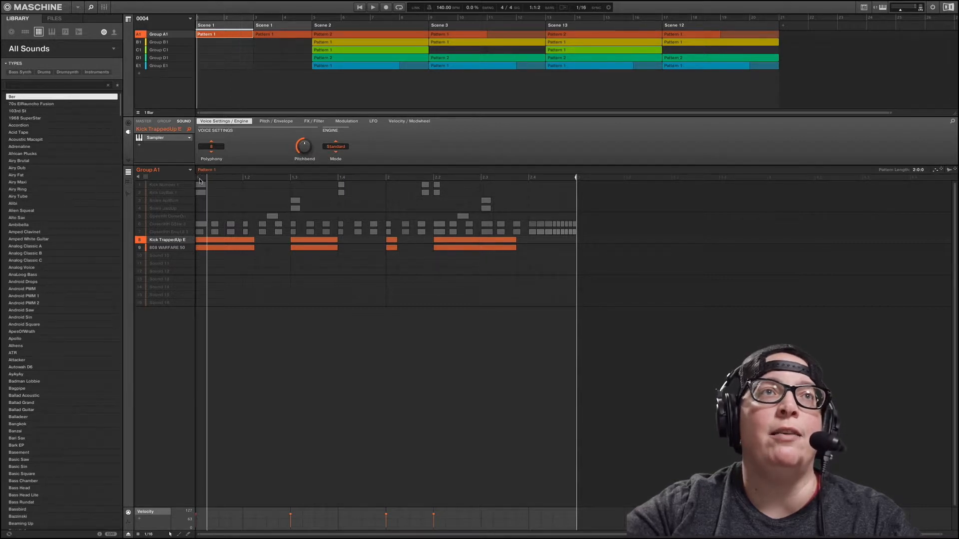
{"action": "key", "text": "space"}
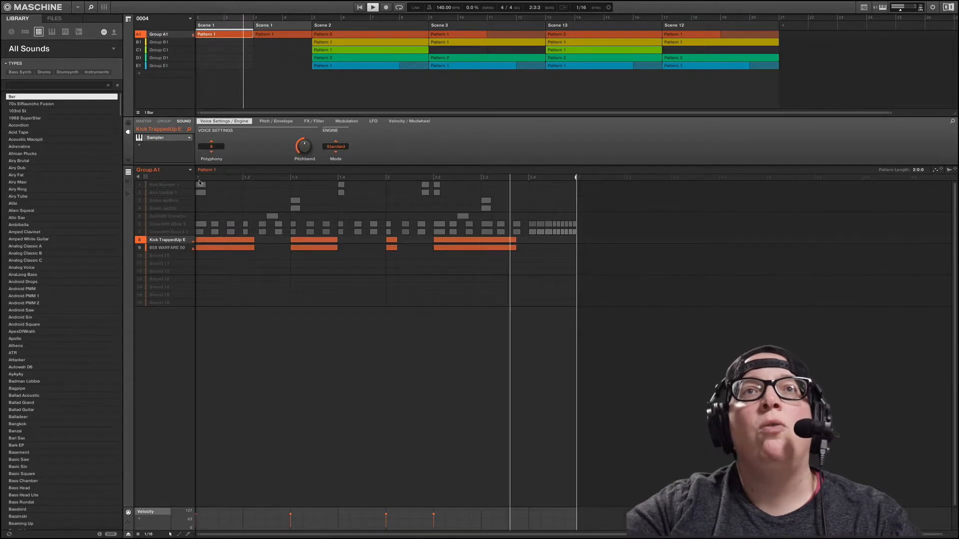
Step: Unmute all nine sounds of Group A1 so the whole drum pattern is active
{"action": "left_click", "coordinate": [140, 185]}
{"action": "left_click", "coordinate": [141, 194]}
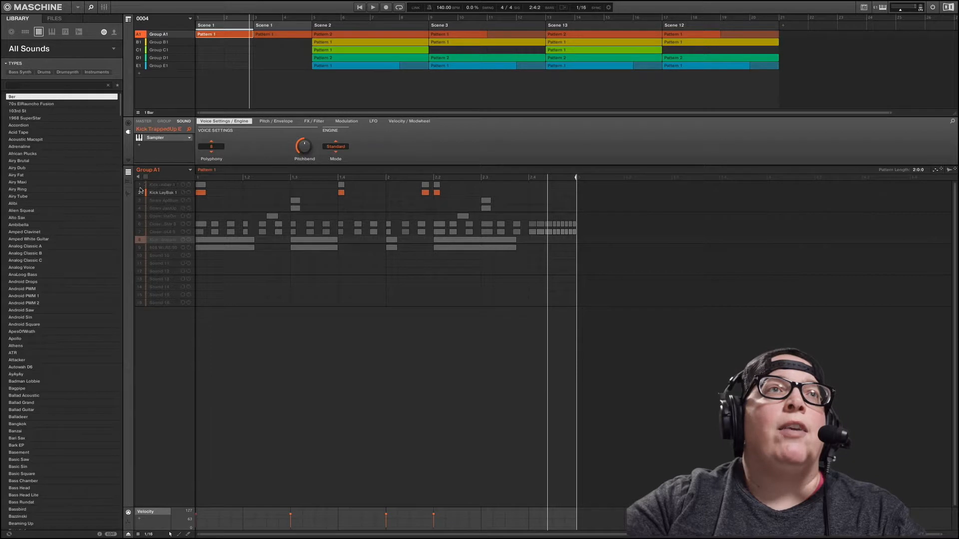
{"action": "left_click", "coordinate": [140, 208]}
{"action": "left_click", "coordinate": [140, 200]}
{"action": "left_click", "coordinate": [140, 216]}
{"action": "left_click", "coordinate": [140, 224]}
{"action": "left_click", "coordinate": [141, 232]}
{"action": "left_click", "coordinate": [141, 240]}
{"action": "left_click", "coordinate": [141, 247]}
Step: Solo Group A1, start playback, and switch its first scene to Pattern 2
{"action": "right_click", "coordinate": [141, 34]}
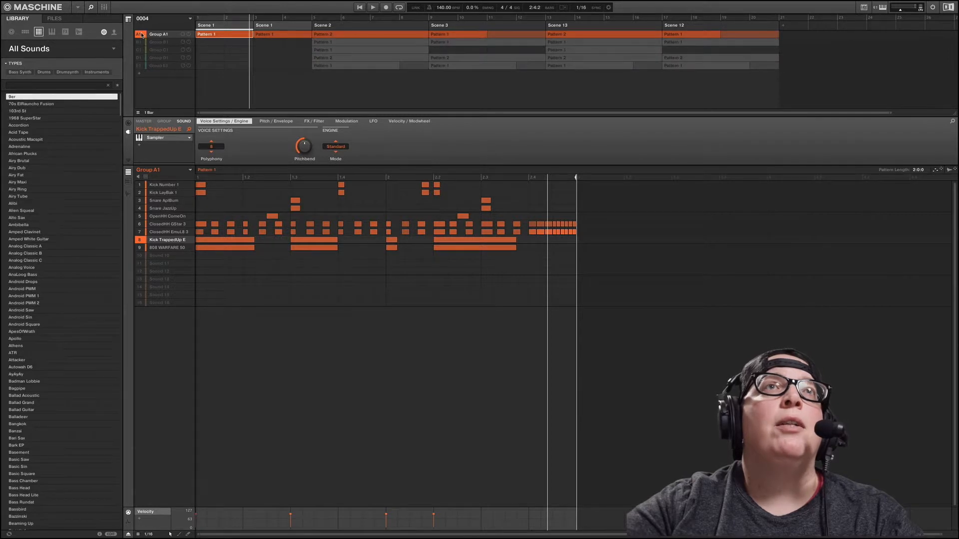
{"action": "key", "text": "space"}
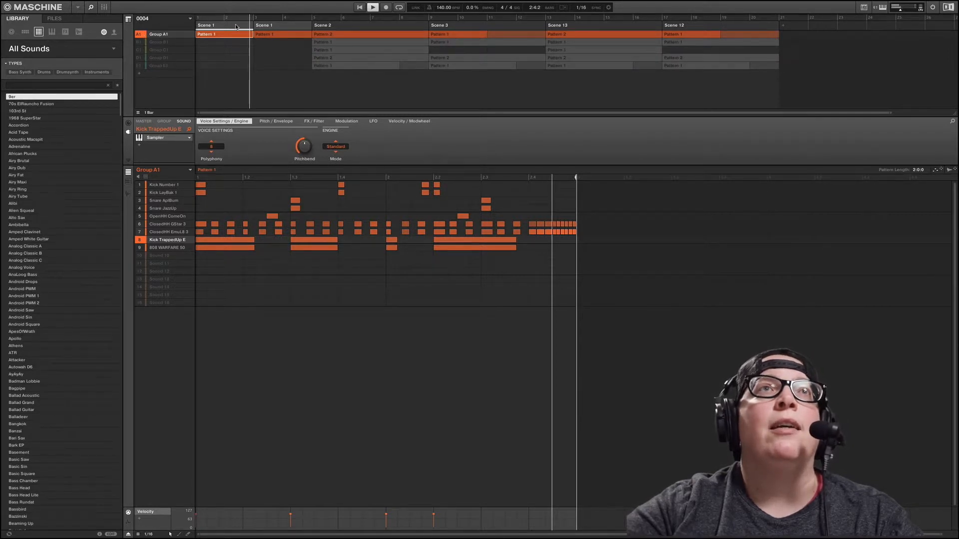
{"action": "left_click", "coordinate": [205, 170]}
{"action": "left_click", "coordinate": [208, 192]}
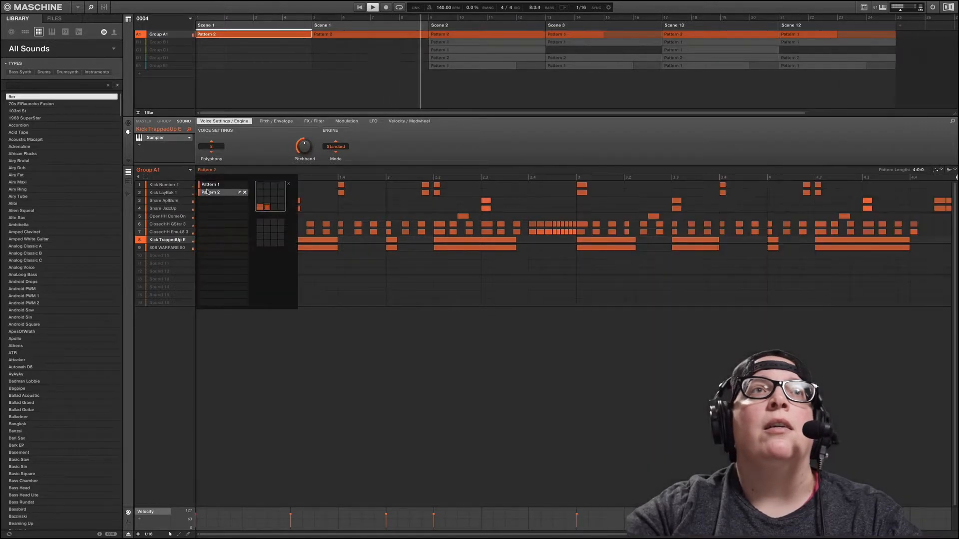
{"action": "left_click", "coordinate": [434, 323]}
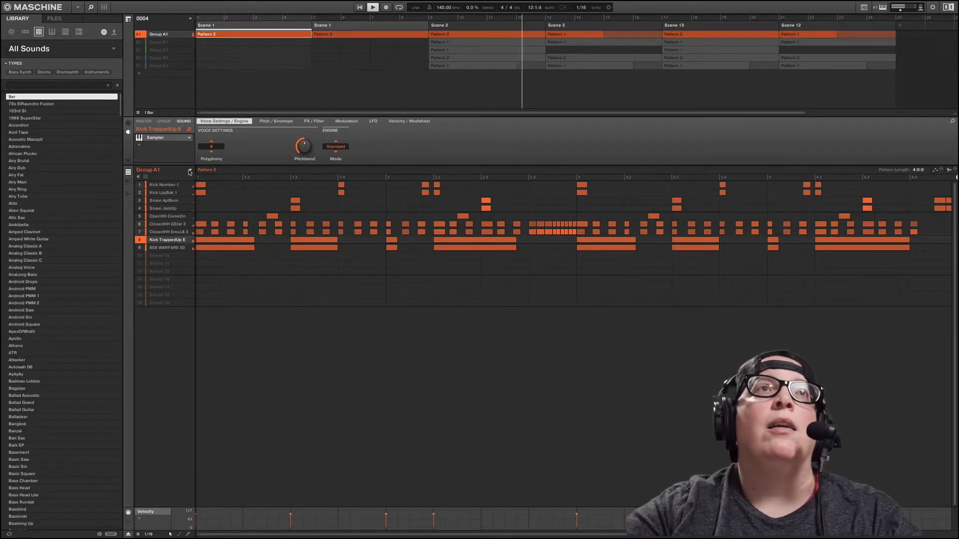
Step: Switch Group A1's first scene back to Pattern 1 and stop playback
{"action": "left_click", "coordinate": [204, 171]}
{"action": "left_click", "coordinate": [211, 185]}
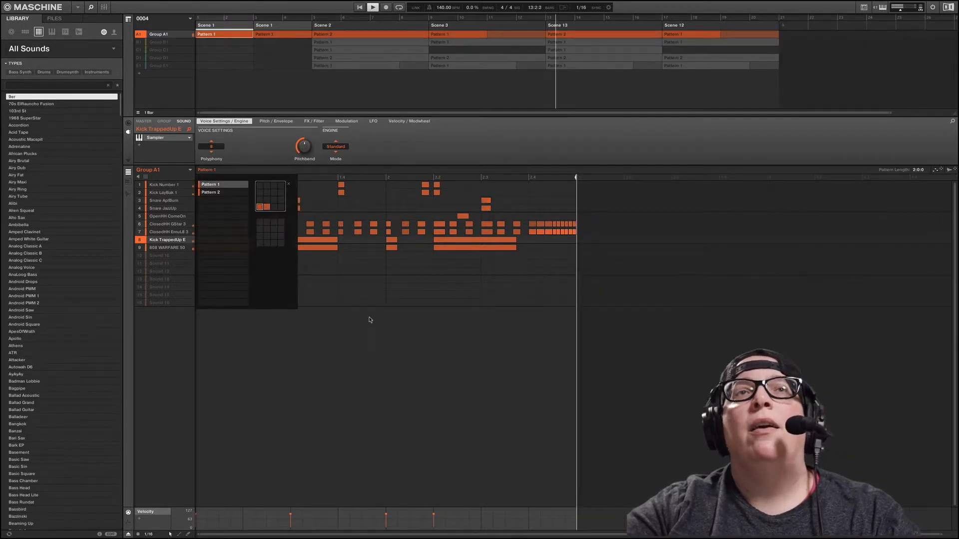
{"action": "left_click", "coordinate": [310, 299]}
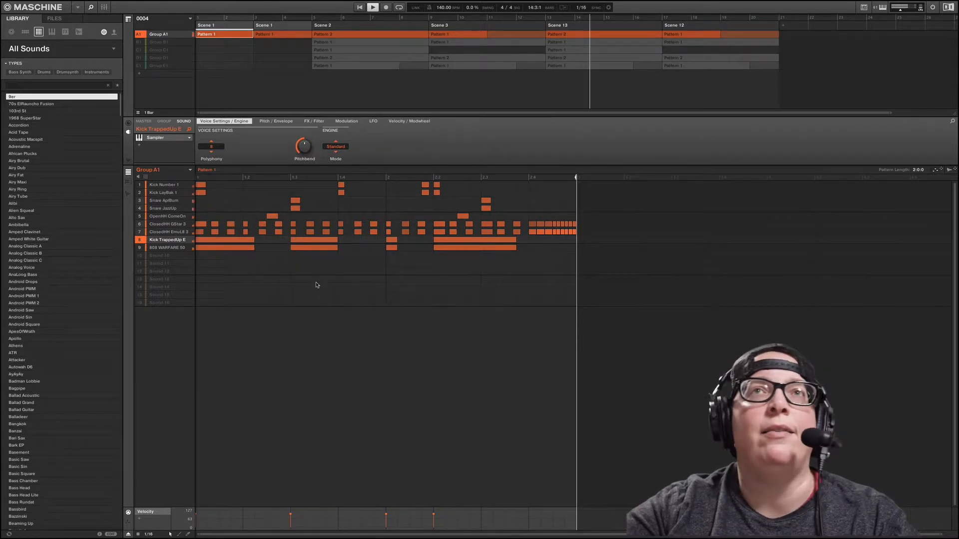
{"action": "key", "text": "space"}
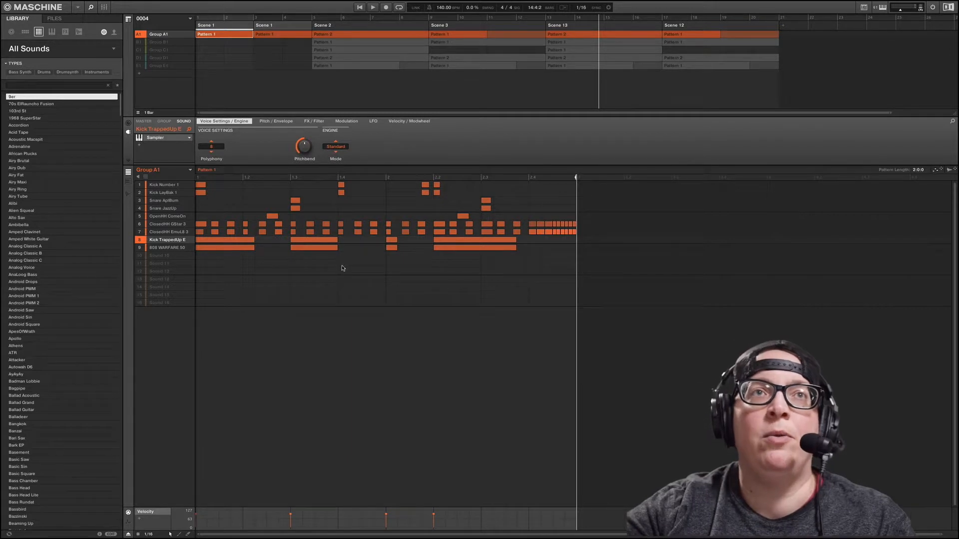
Step: Play the Group A1 drum pattern from the start of the arrangement and stop playback
{"action": "left_click", "coordinate": [201, 177]}
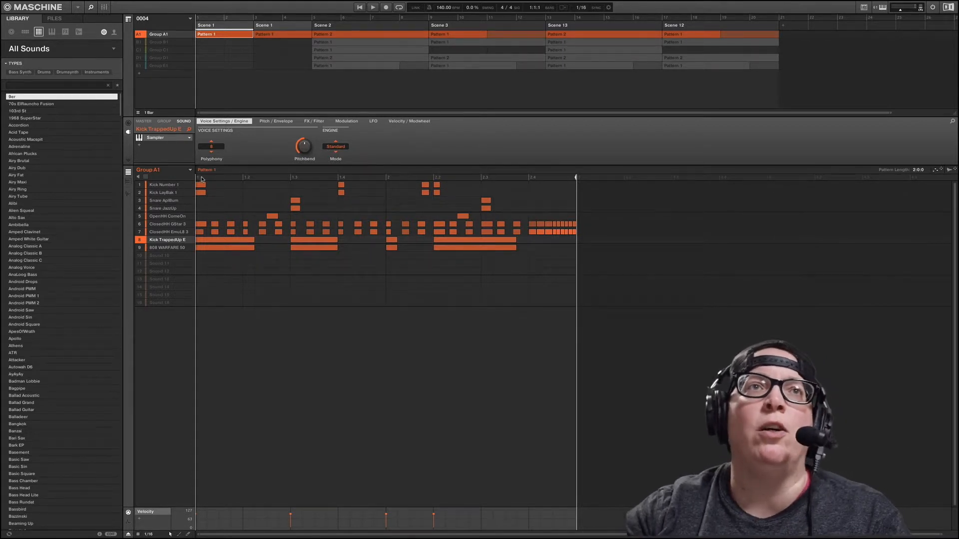
{"action": "key", "text": "space"}
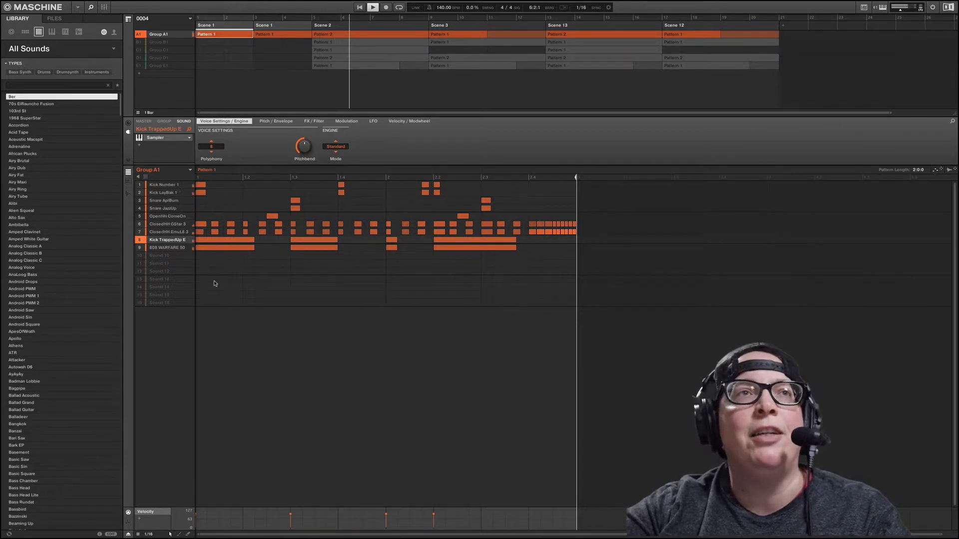
{"action": "key", "text": "space"}
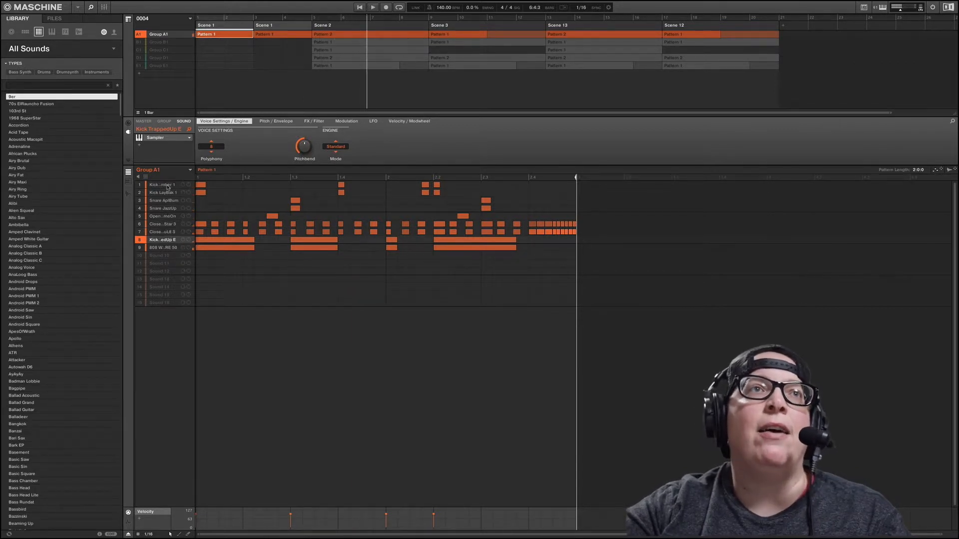
Step: Go through the sounds of Group A1 to check which effect plug-ins each uses, ending on ClosedHH GStar 3
{"action": "left_click", "coordinate": [172, 186]}
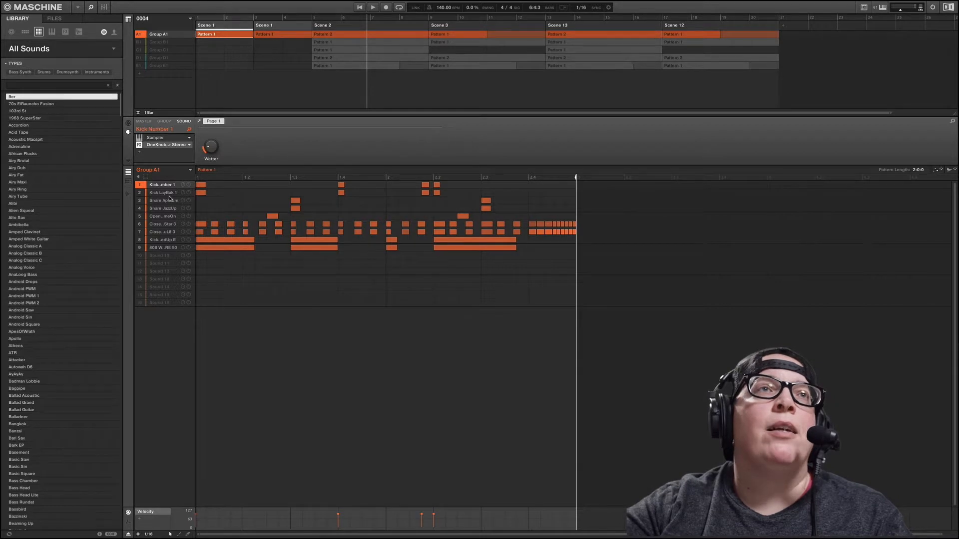
{"action": "left_click", "coordinate": [169, 193]}
{"action": "left_click", "coordinate": [171, 200]}
{"action": "left_click", "coordinate": [169, 209]}
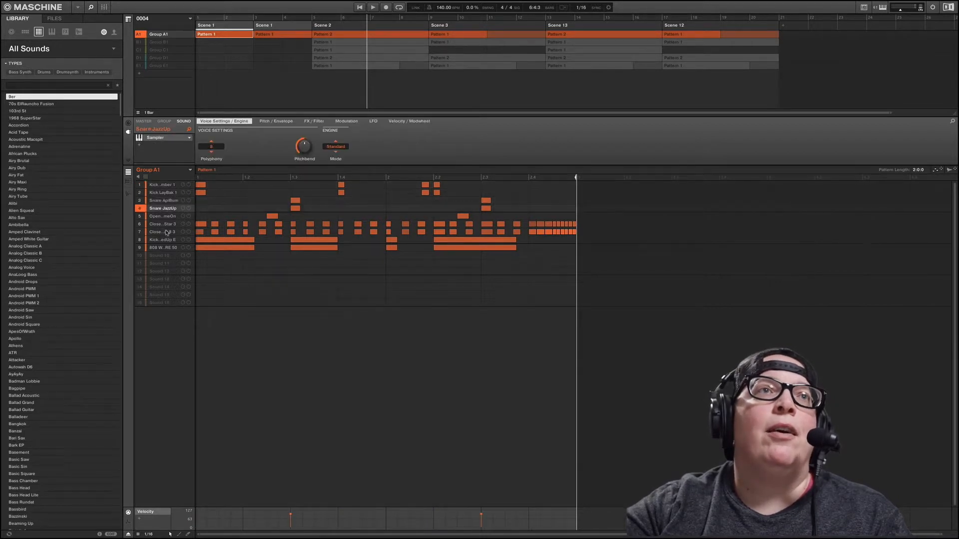
{"action": "left_click", "coordinate": [164, 248]}
{"action": "left_click", "coordinate": [162, 239]}
{"action": "left_click", "coordinate": [161, 232]}
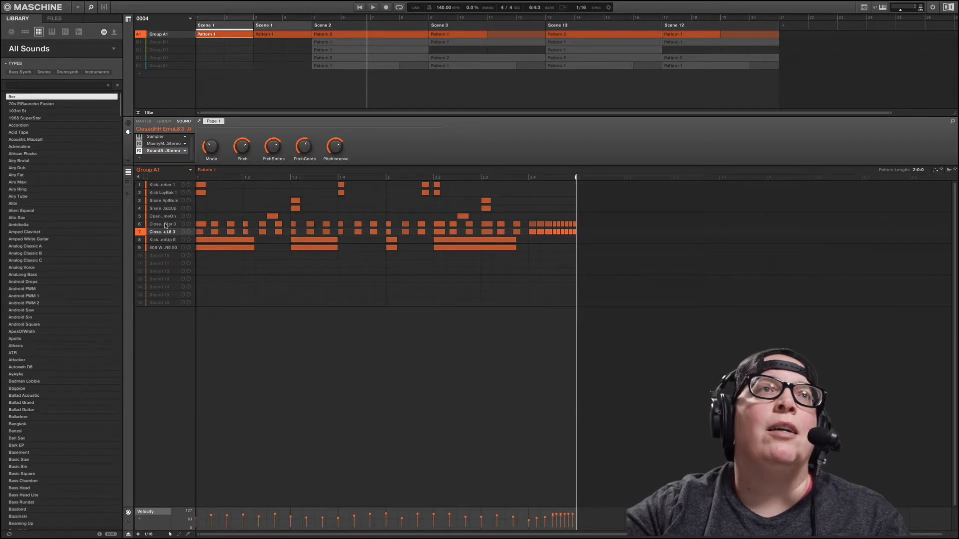
{"action": "left_click", "coordinate": [166, 225]}
{"action": "left_click", "coordinate": [168, 216]}
{"action": "left_click", "coordinate": [173, 223]}
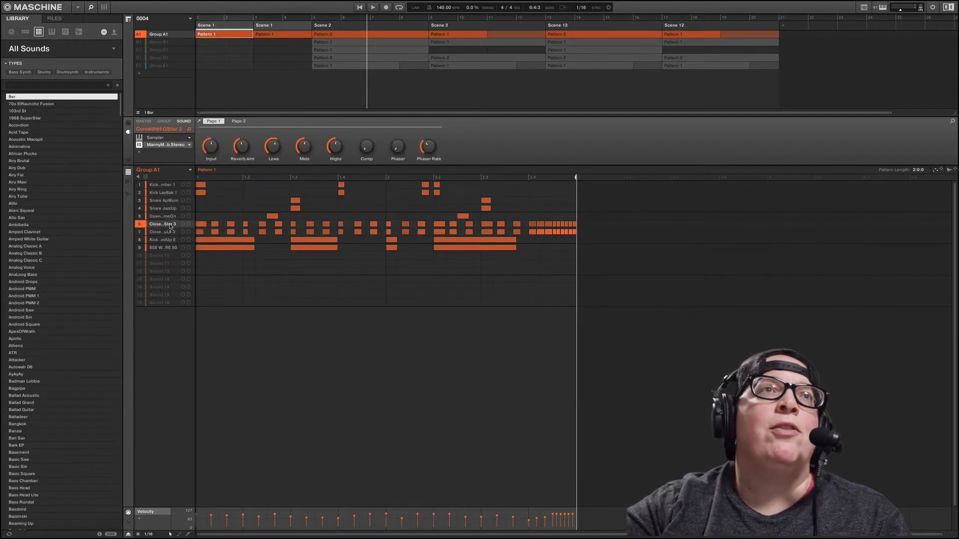
Step: View the Manny Marroquin Reverb interface on ClosedHH GStar 3, move its window into reach and close it
{"action": "left_click", "coordinate": [190, 145]}
{"action": "left_click", "coordinate": [178, 146]}
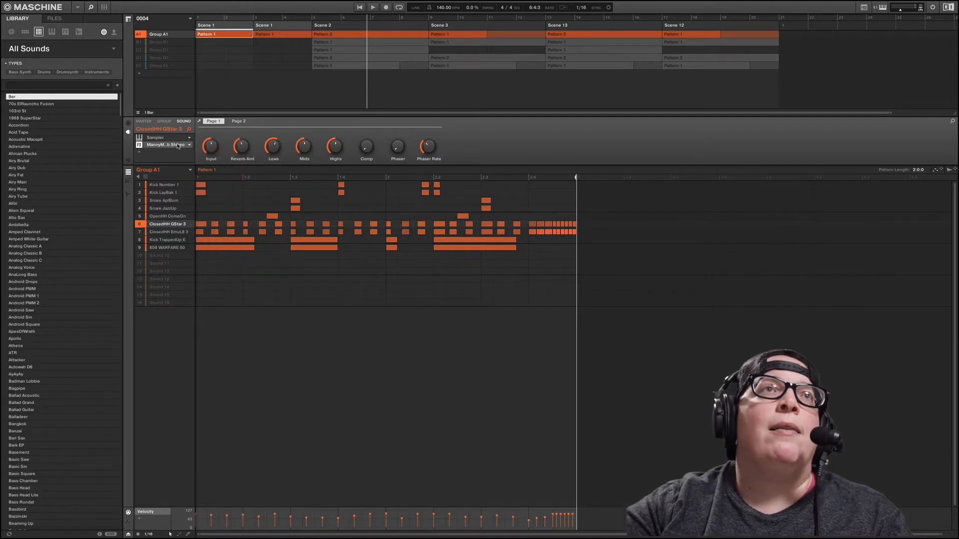
{"action": "double_click", "coordinate": [178, 146]}
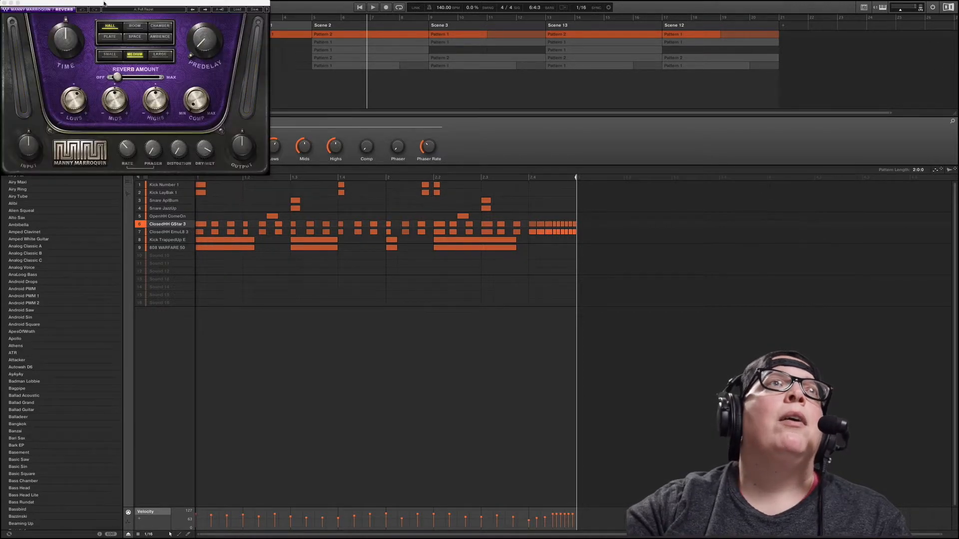
{"action": "mouse_move", "coordinate": [104, 3]}
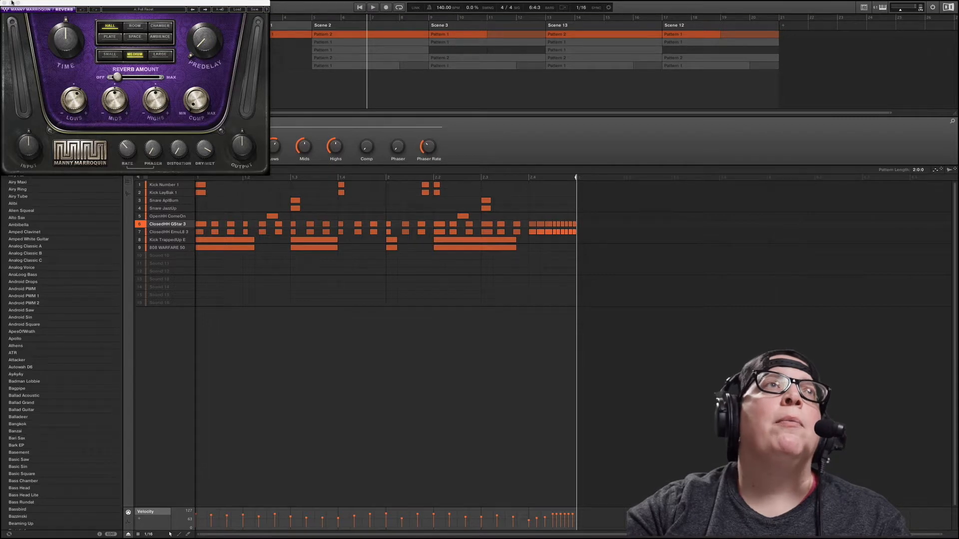
{"action": "left_click_drag", "start_coordinate": [10, 2], "coordinate": [31, 26]}
{"action": "left_click", "coordinate": [24, 26]}
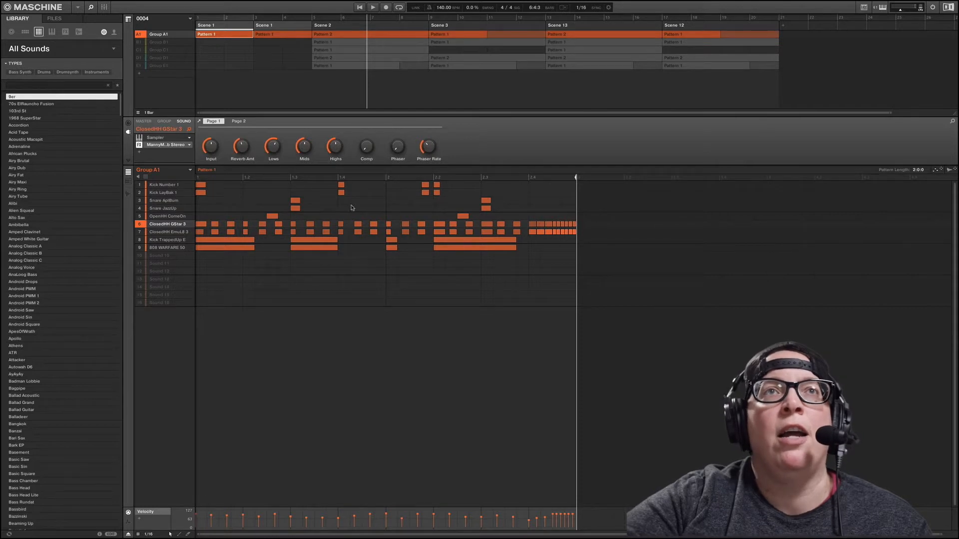
Step: Select Group A1's Pattern 1 in the second scene and switch the library from projects to groups
{"action": "left_click", "coordinate": [295, 34]}
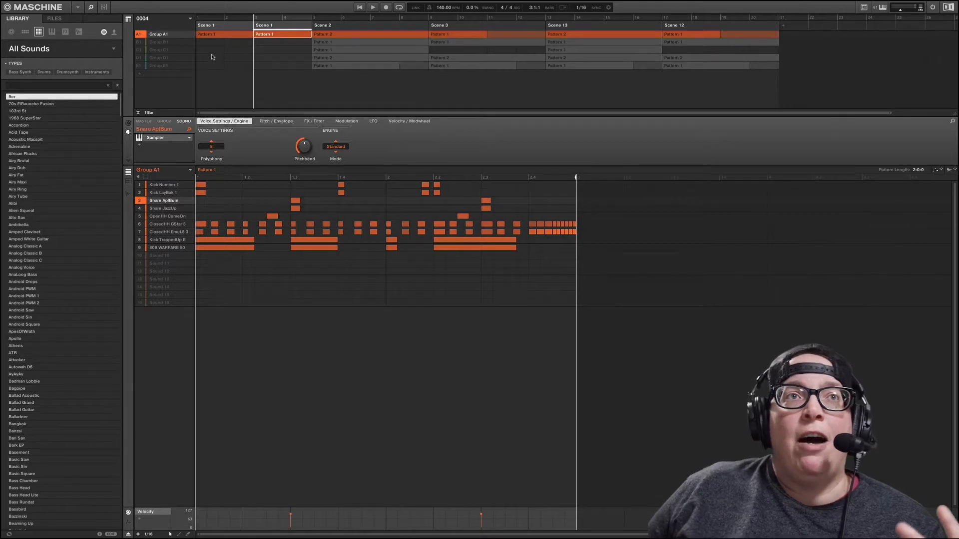
{"action": "mouse_move", "coordinate": [200, 3]}
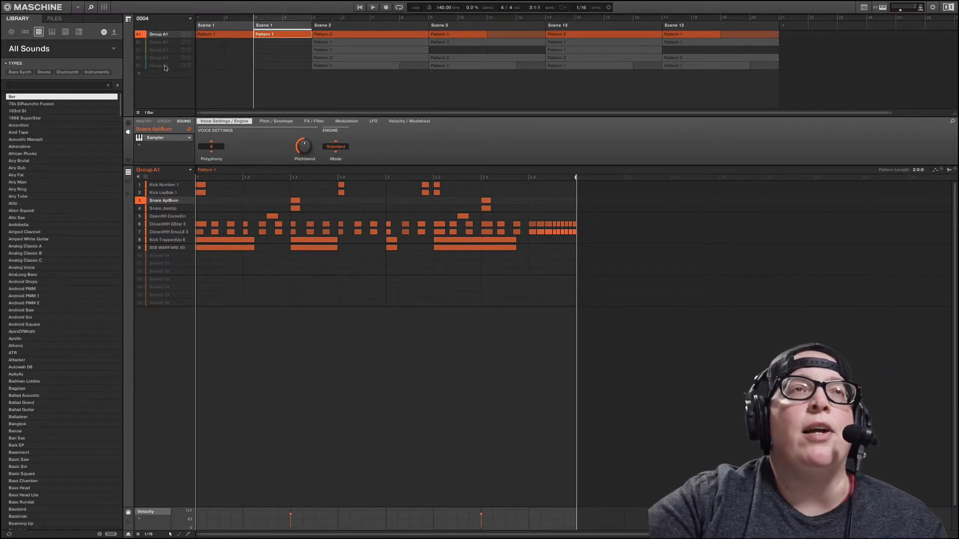
{"action": "left_click", "coordinate": [10, 32]}
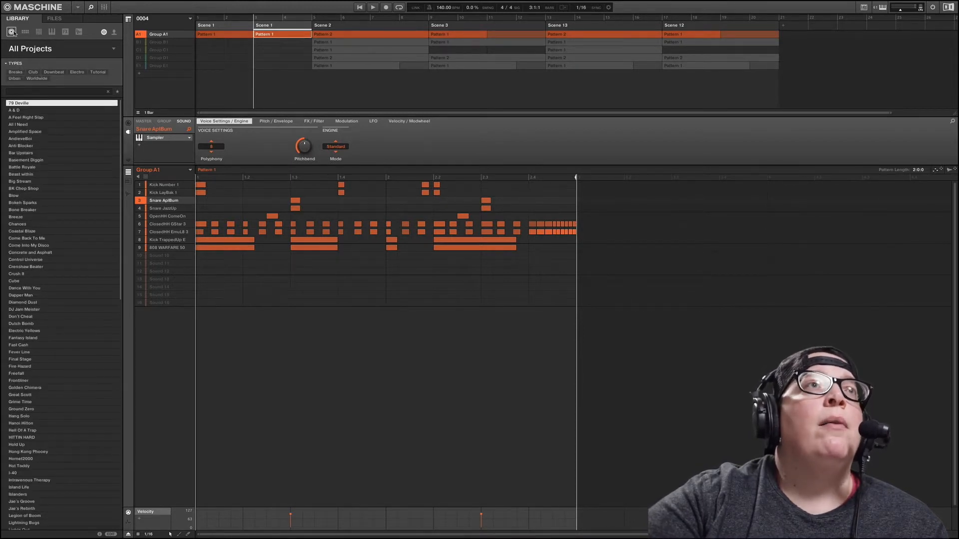
{"action": "left_click", "coordinate": [30, 34]}
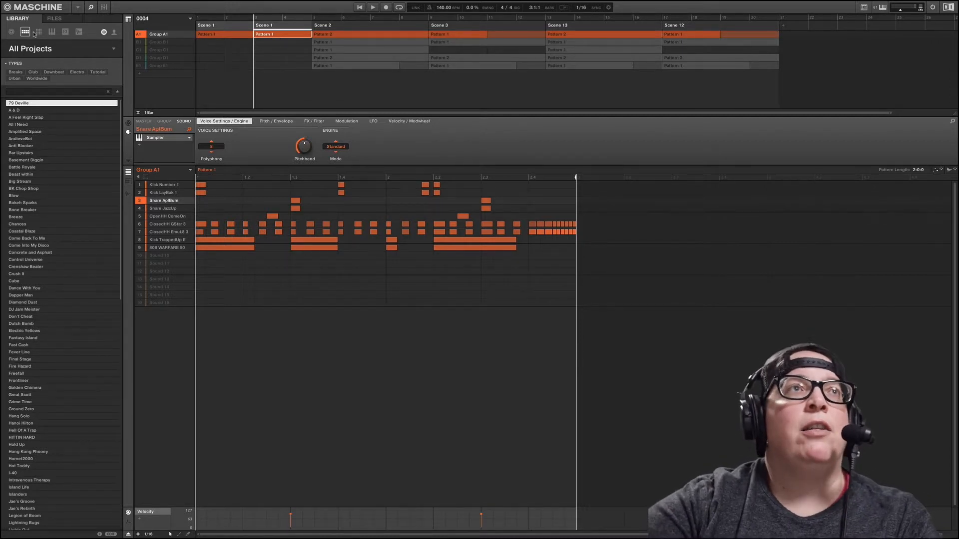
{"action": "left_click", "coordinate": [33, 32]}
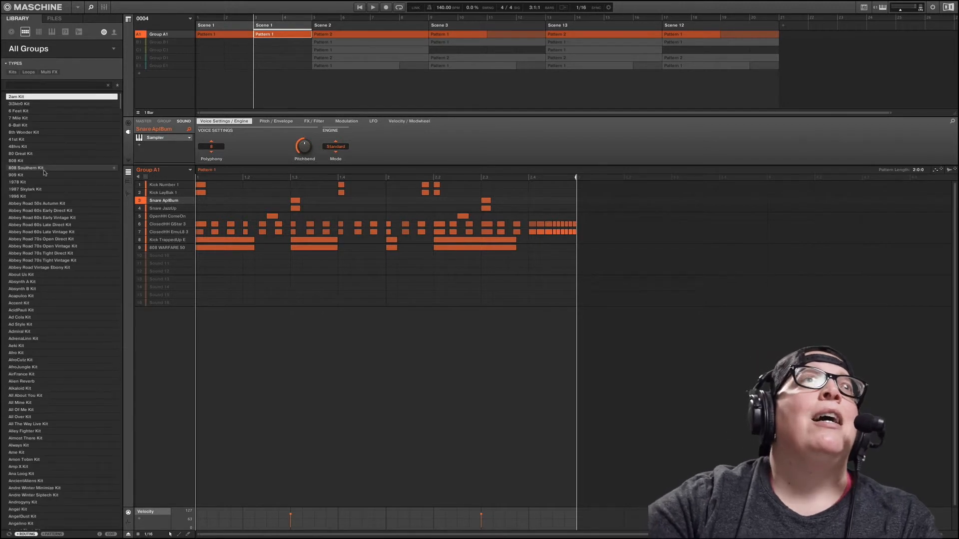
Step: Try loading the 80 Great Kit onto Group A1 and undo the replacement
{"action": "left_click", "coordinate": [20, 189]}
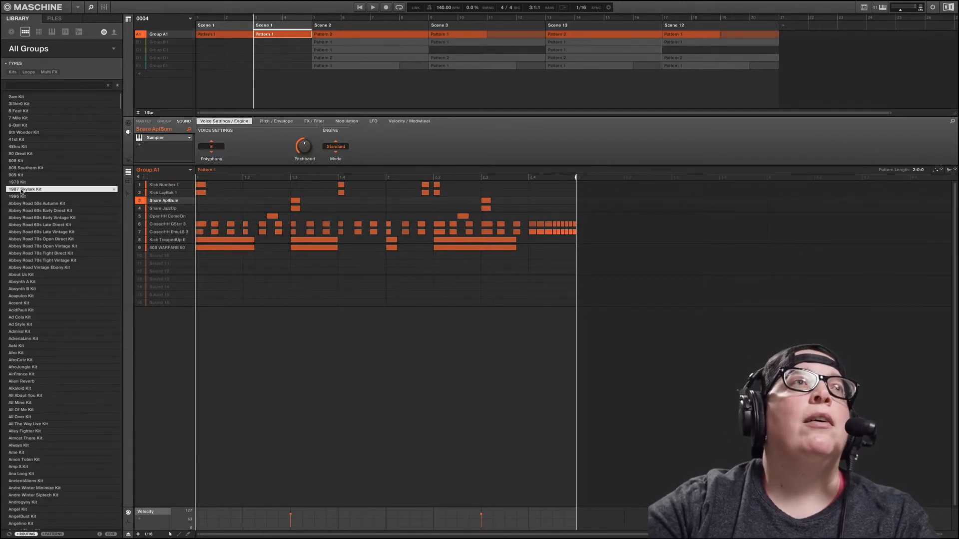
{"action": "left_click", "coordinate": [22, 155]}
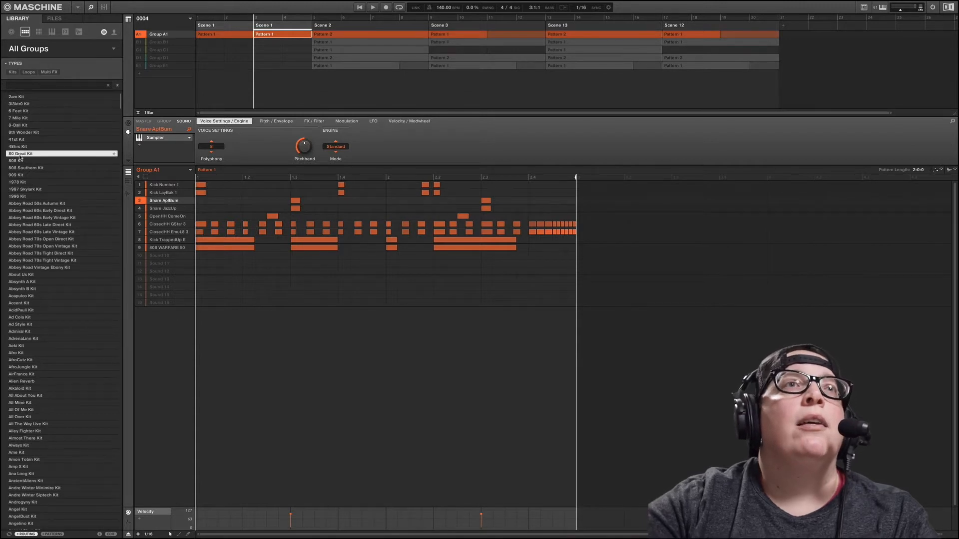
{"action": "double_click", "coordinate": [12, 155]}
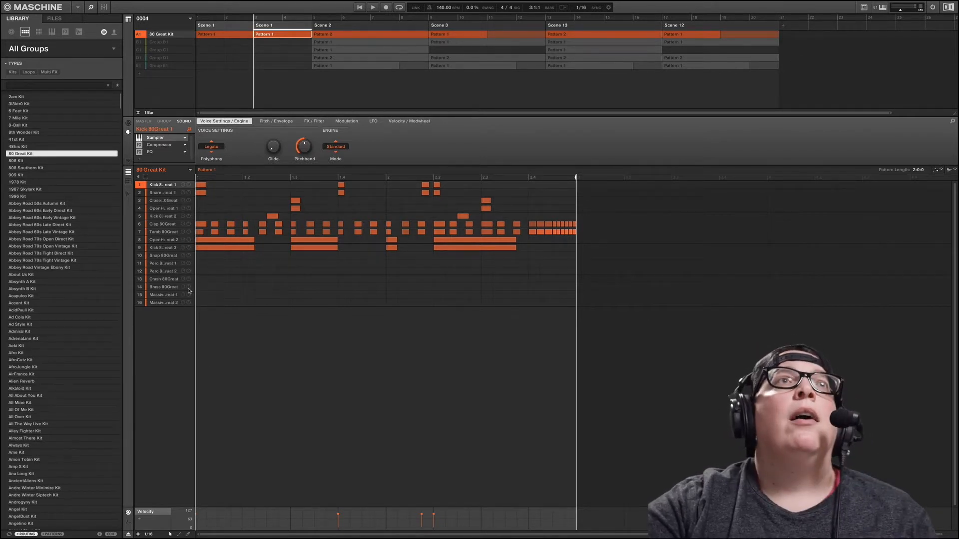
{"action": "key", "text": "ctrl+z"}
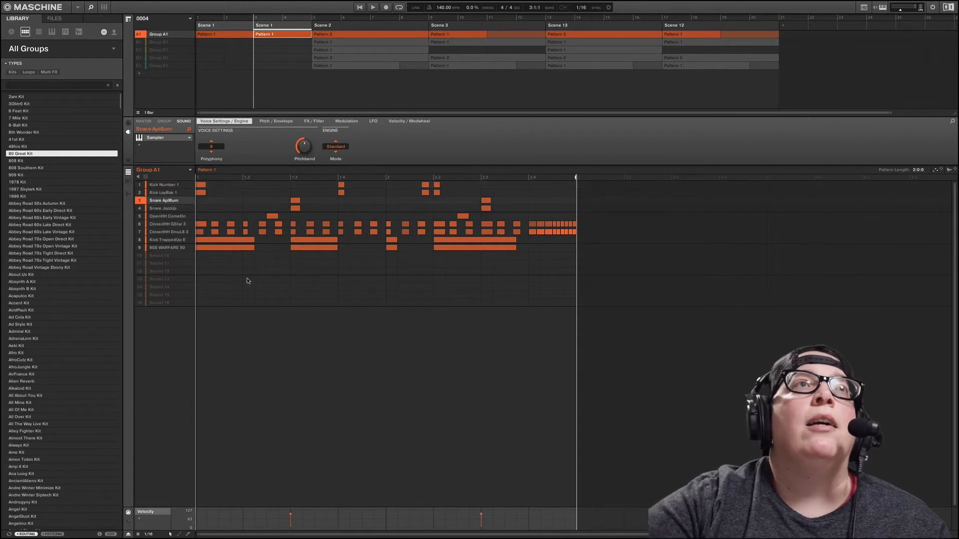
Step: Load the 80 Great Kit into a new group below Group E1 and check its sounds and pattern slots
{"action": "left_click", "coordinate": [159, 73]}
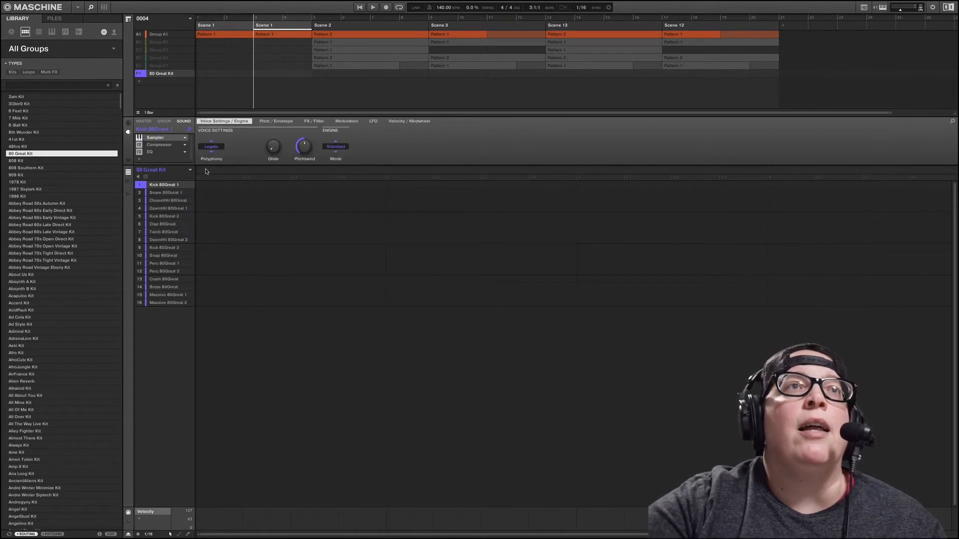
{"action": "left_click", "coordinate": [190, 172]}
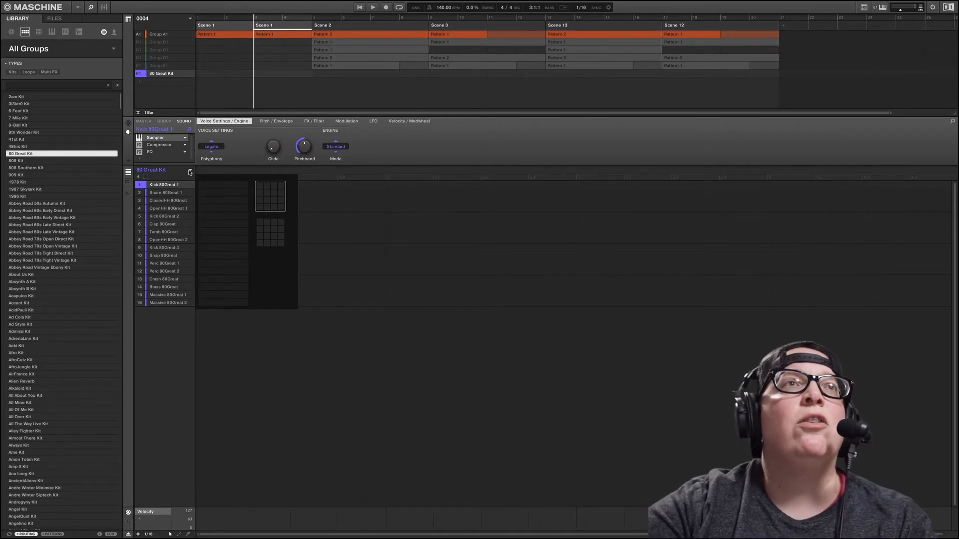
{"action": "left_click", "coordinate": [179, 192]}
{"action": "left_click", "coordinate": [161, 240]}
{"action": "left_click", "coordinate": [160, 295]}
{"action": "left_click", "coordinate": [156, 249]}
{"action": "left_click", "coordinate": [167, 200]}
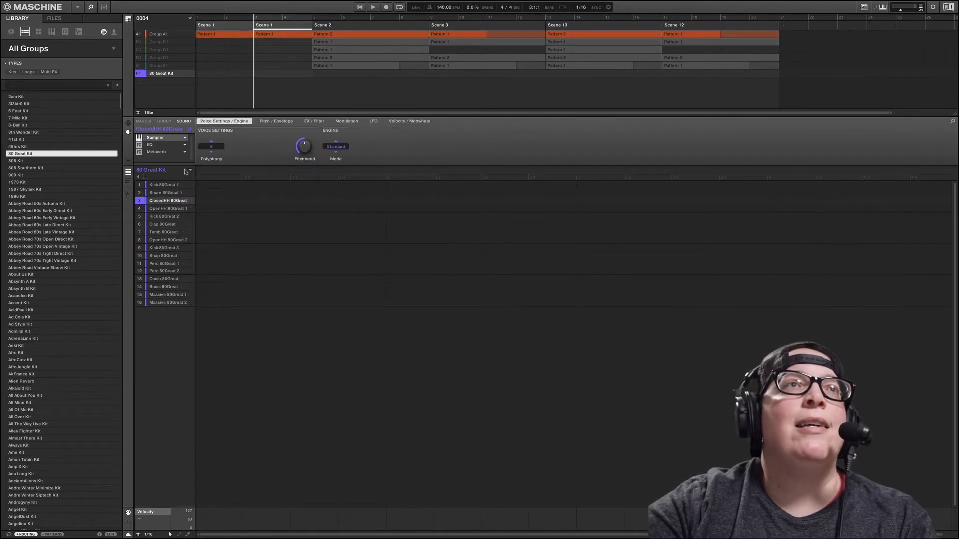
{"action": "left_click", "coordinate": [190, 171]}
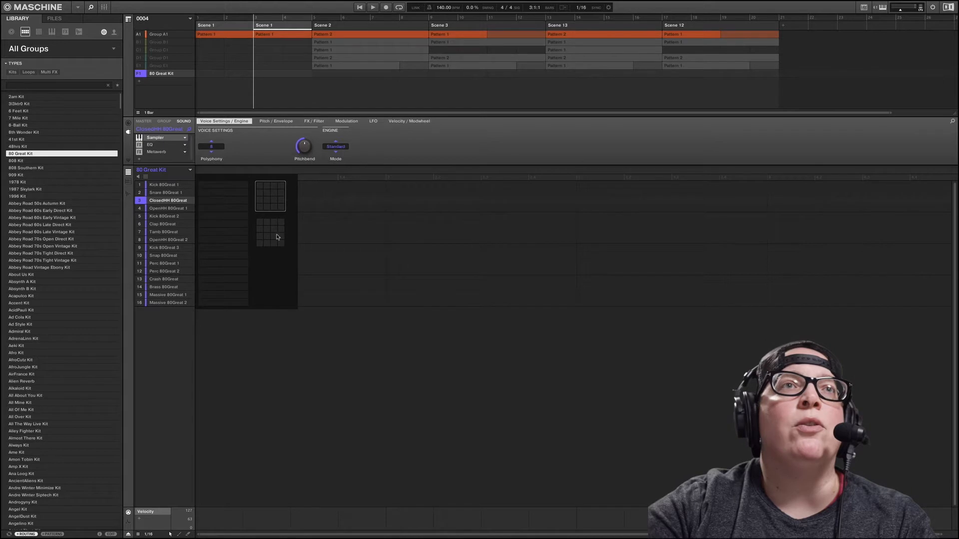
{"action": "left_click", "coordinate": [288, 417]}
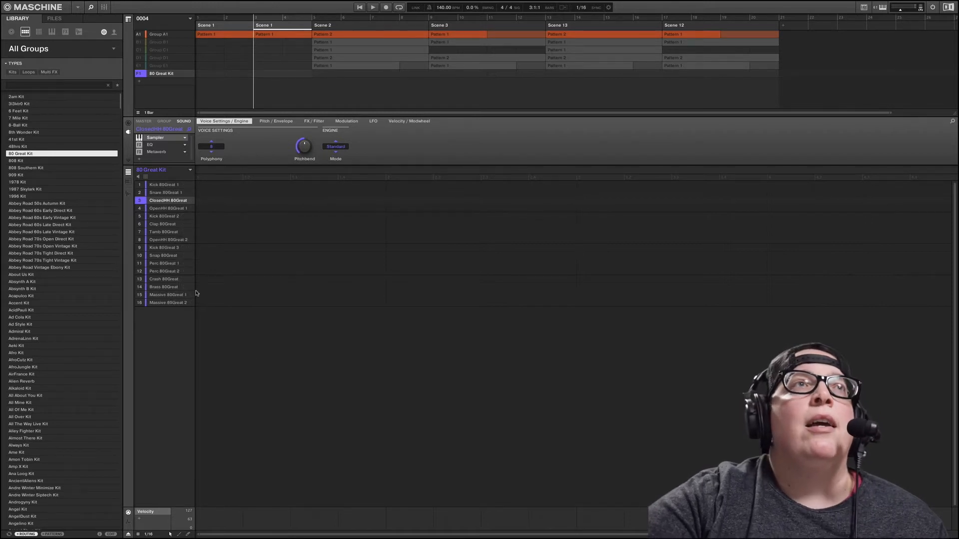
Step: Filter the library to kits, load the 808 Southern Kit with its patterns into the new group, and view its pattern list
{"action": "left_click", "coordinate": [12, 72]}
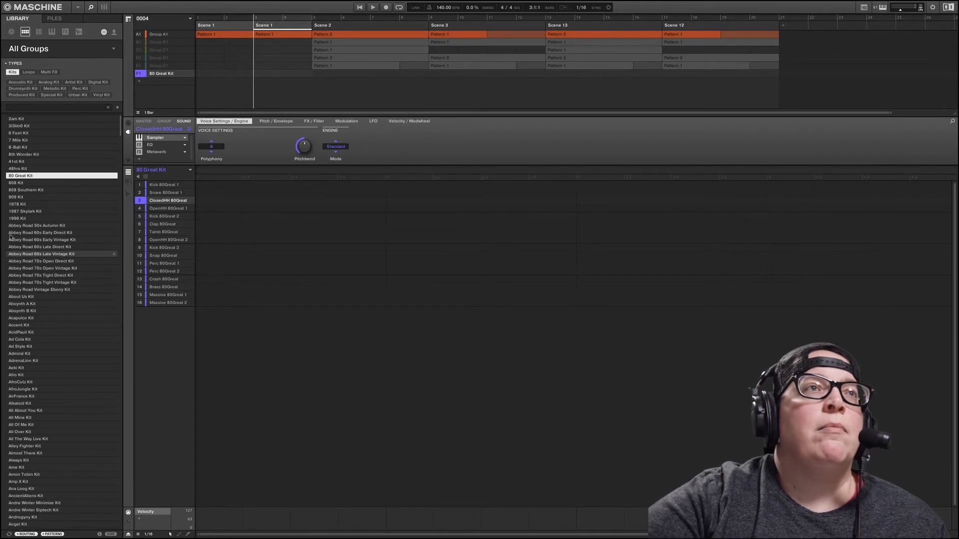
{"action": "left_click", "coordinate": [18, 192]}
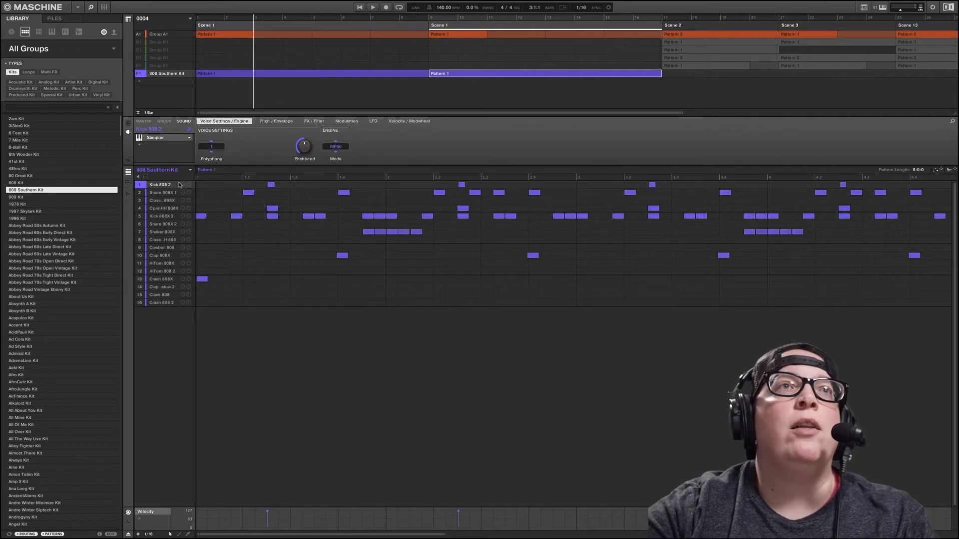
{"action": "left_click", "coordinate": [189, 171]}
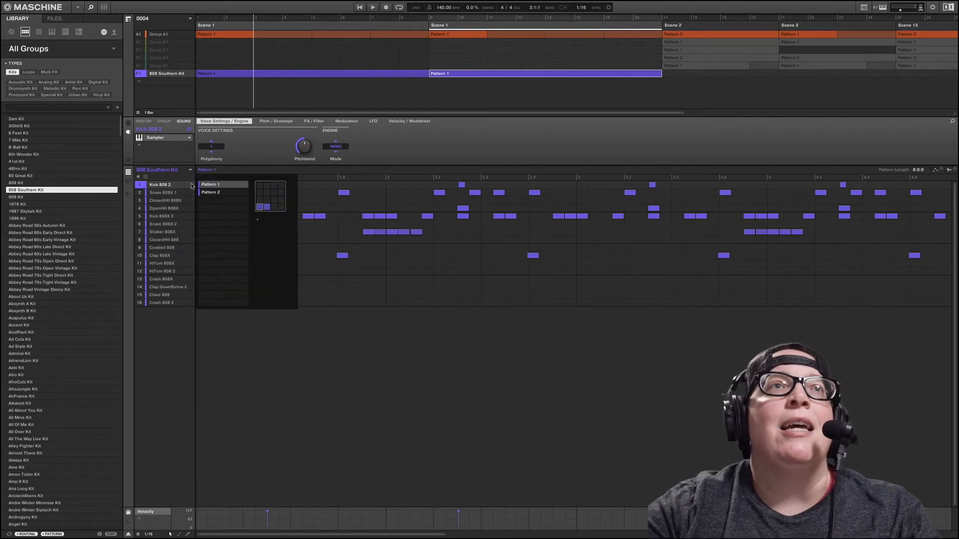
{"action": "left_click", "coordinate": [210, 192]}
{"action": "left_click", "coordinate": [210, 184]}
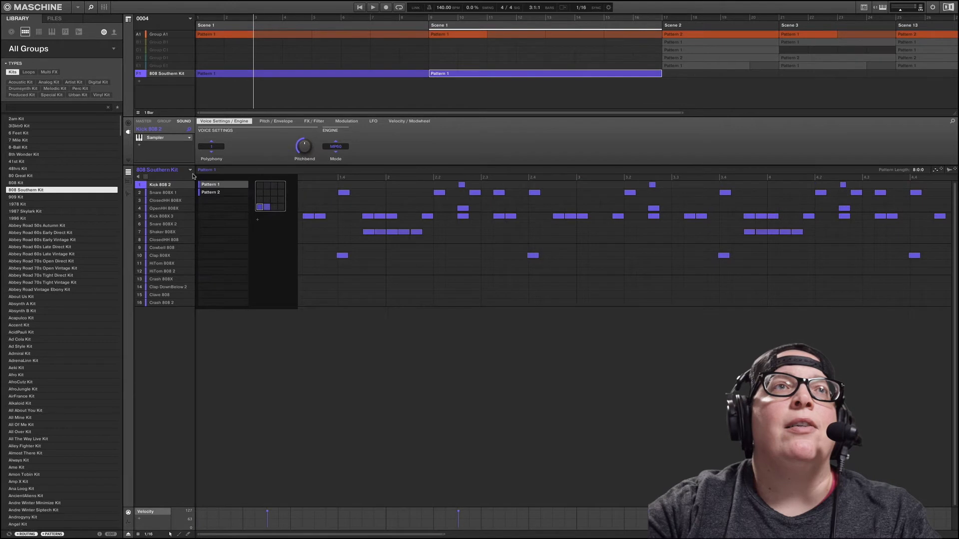
{"action": "left_click", "coordinate": [190, 175]}
Step: Solo the 808 Southern Kit group and play its Pattern 1
{"action": "key", "text": "space"}
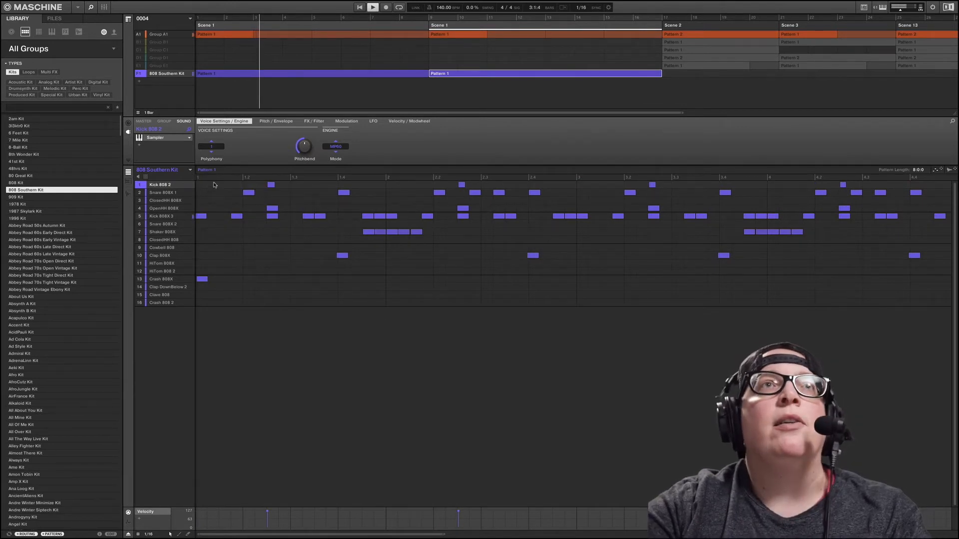
{"action": "left_click", "coordinate": [143, 40]}
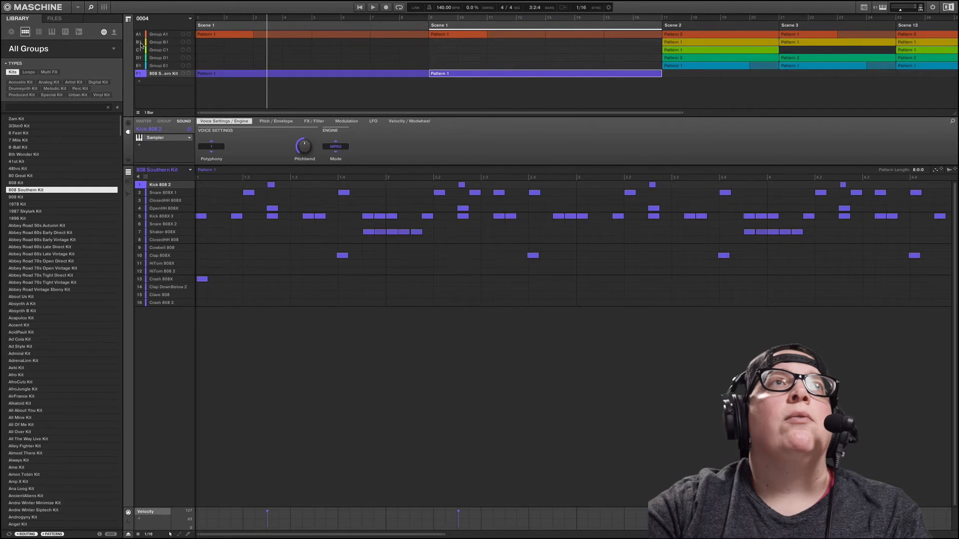
{"action": "left_click", "coordinate": [141, 39]}
{"action": "left_click", "coordinate": [138, 82]}
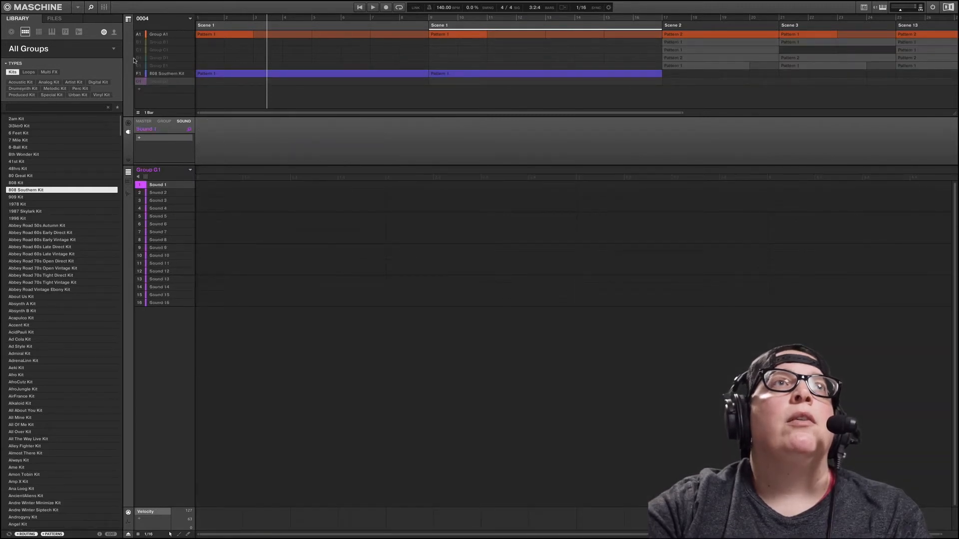
{"action": "left_click", "coordinate": [138, 39]}
{"action": "key", "text": "space"}
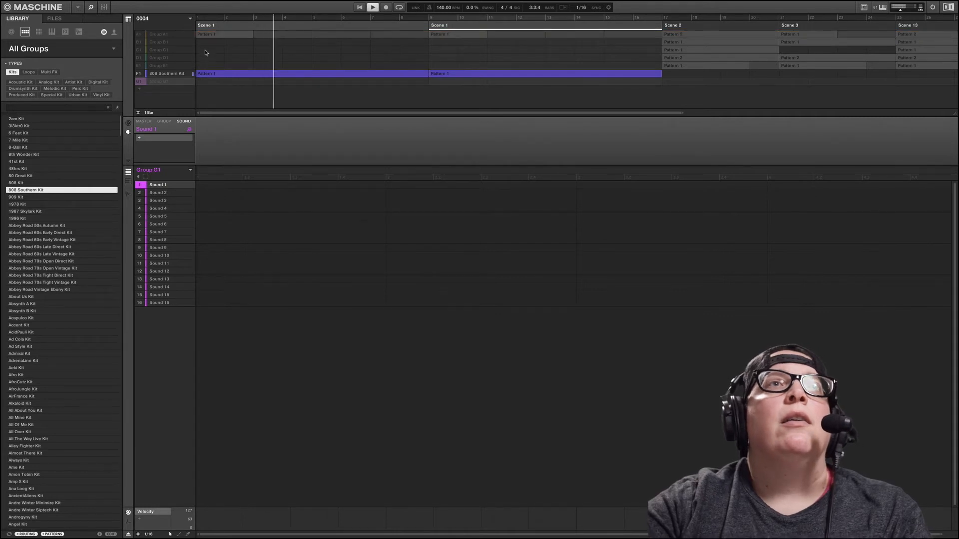
Step: Select the 808 Southern Kit group and switch its scenes to Pattern 2
{"action": "left_click", "coordinate": [167, 73]}
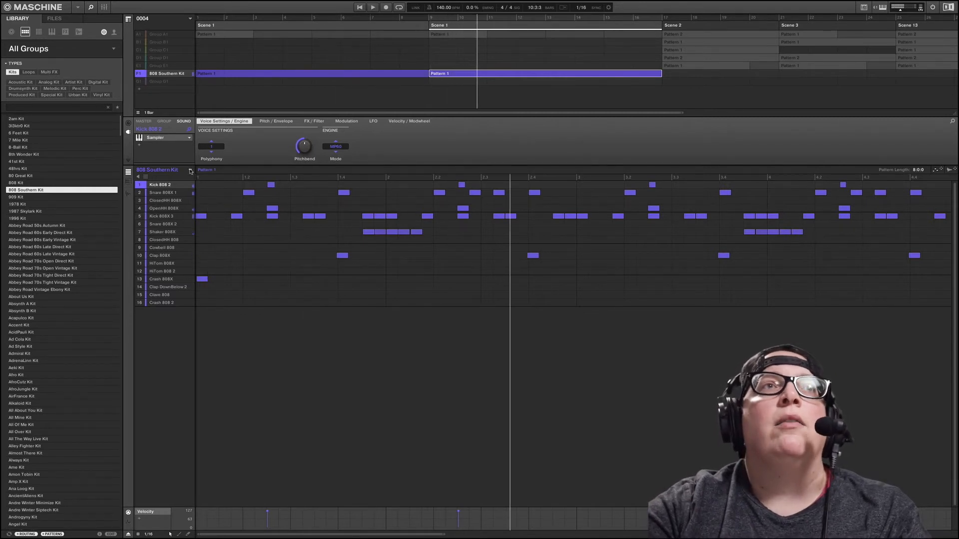
{"action": "left_click", "coordinate": [190, 171]}
{"action": "left_click", "coordinate": [220, 192]}
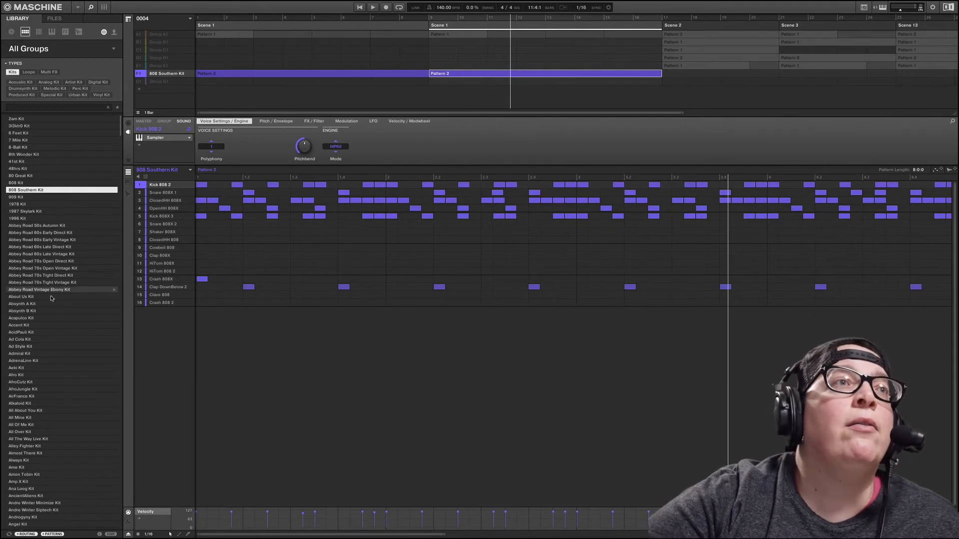
Step: Load the Abbey Road 70s Open Direct Kit and play its pattern, and replace it with the AfroJungle Kit to audition its 87 BPM pattern
{"action": "left_click", "coordinate": [50, 262]}
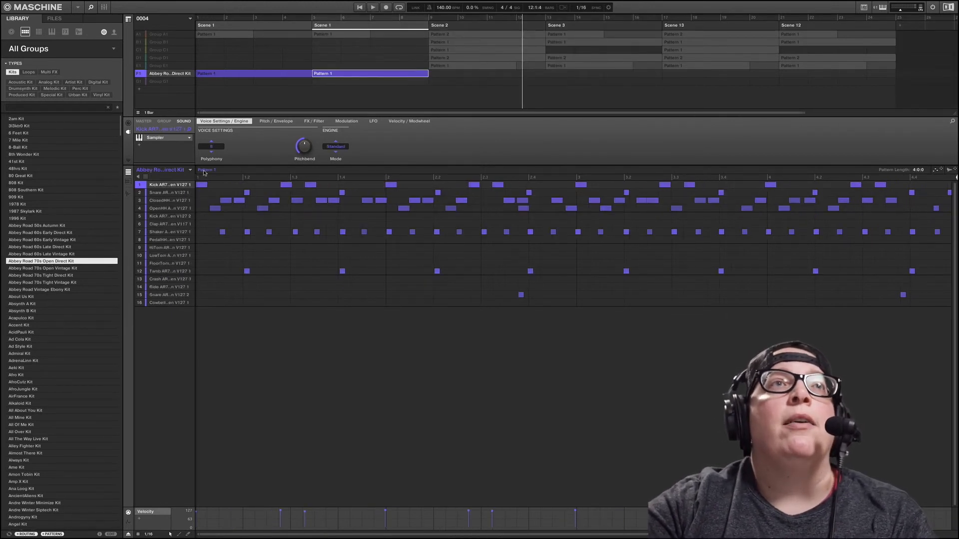
{"action": "key", "text": "space"}
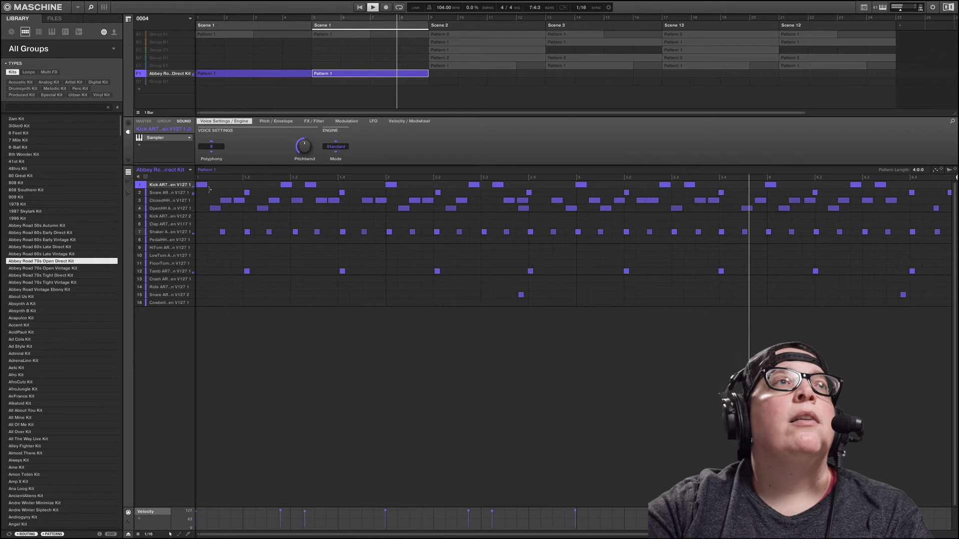
{"action": "double_click", "coordinate": [34, 390]}
{"action": "key", "text": "space"}
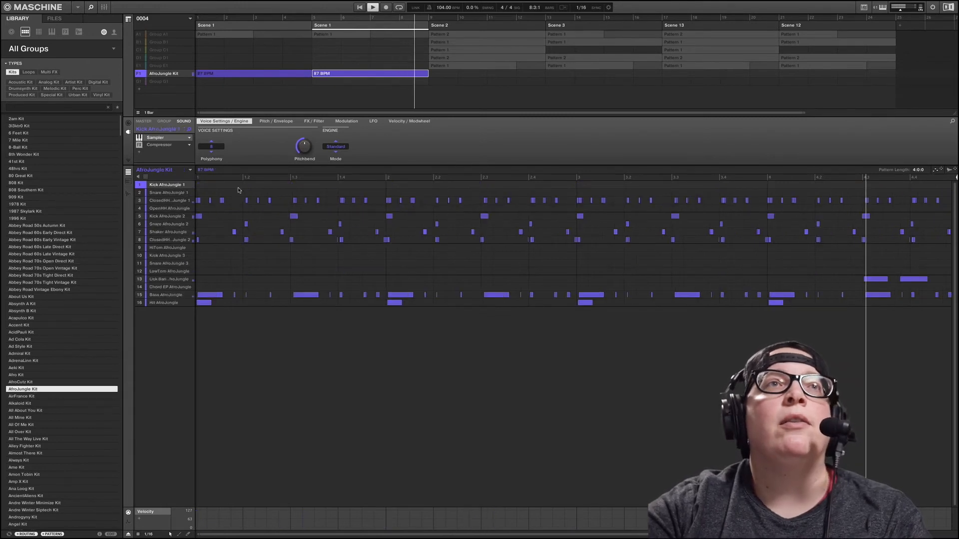
{"action": "left_click", "coordinate": [190, 170]}
{"action": "left_click", "coordinate": [190, 170]}
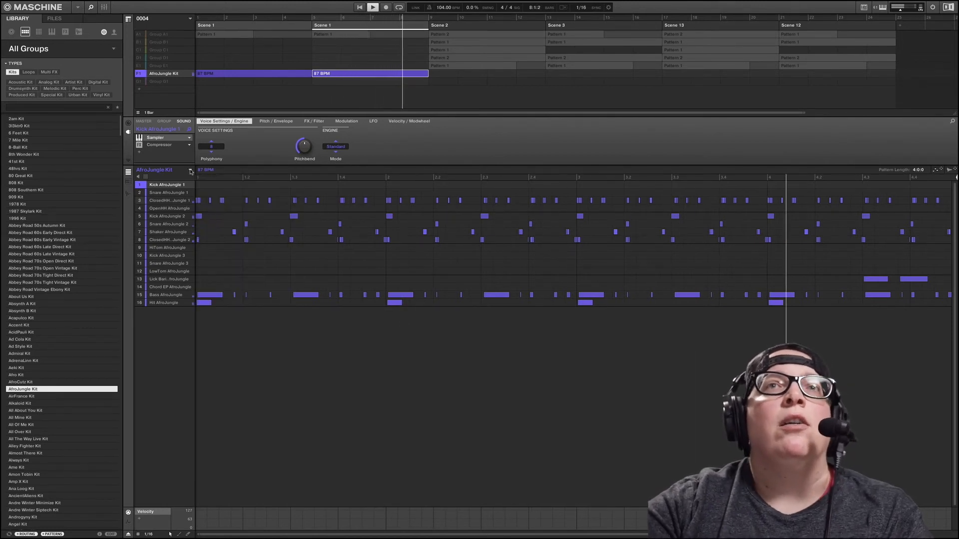
Step: Load the Ad Style Kit with its patterns, replace it with the All Of Me Kit, and start playback
{"action": "left_click", "coordinate": [34, 348]}
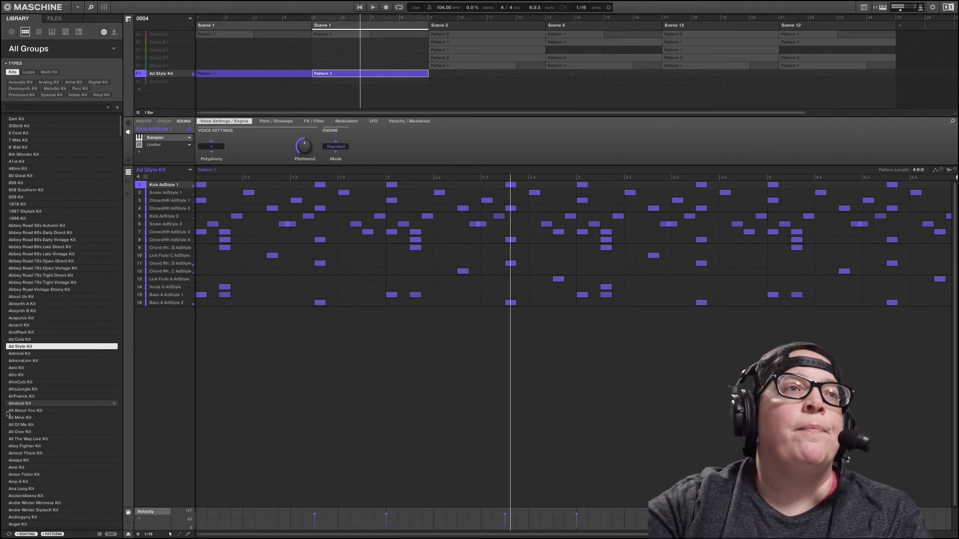
{"action": "left_click", "coordinate": [25, 425]}
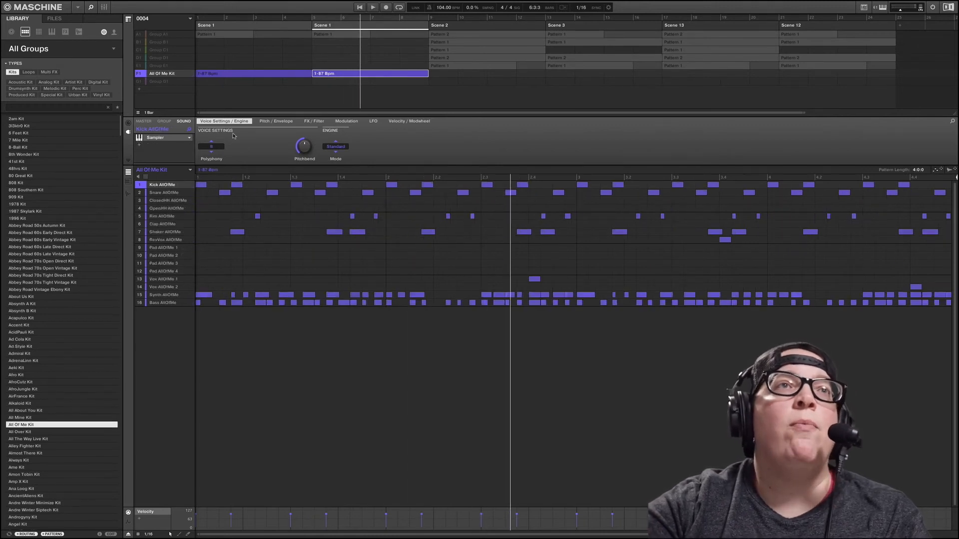
{"action": "key", "text": "space"}
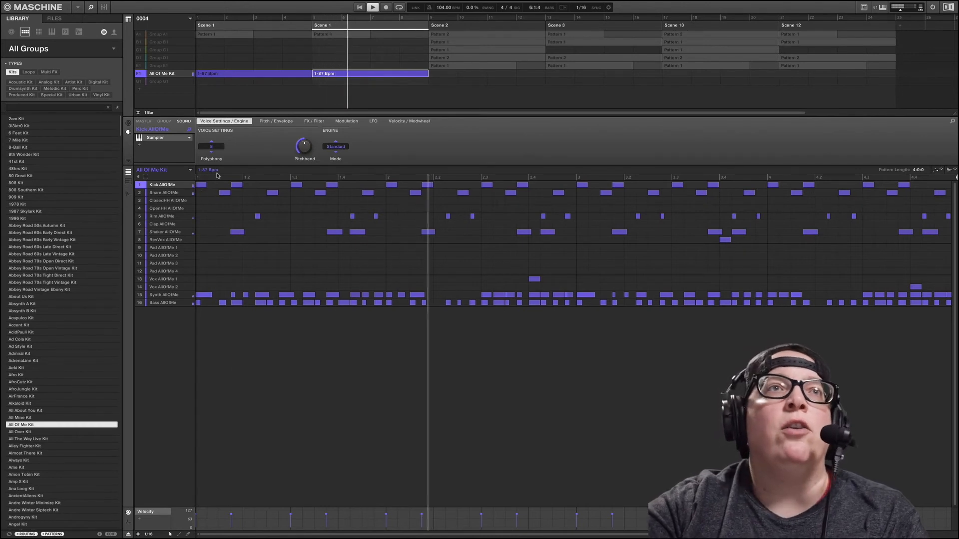
Step: Audition the All Of Me Kit's 3-87 Bpm and 5-87 Bpm patterns, and switch the group back to 1-87 Bpm
{"action": "left_click", "coordinate": [208, 170]}
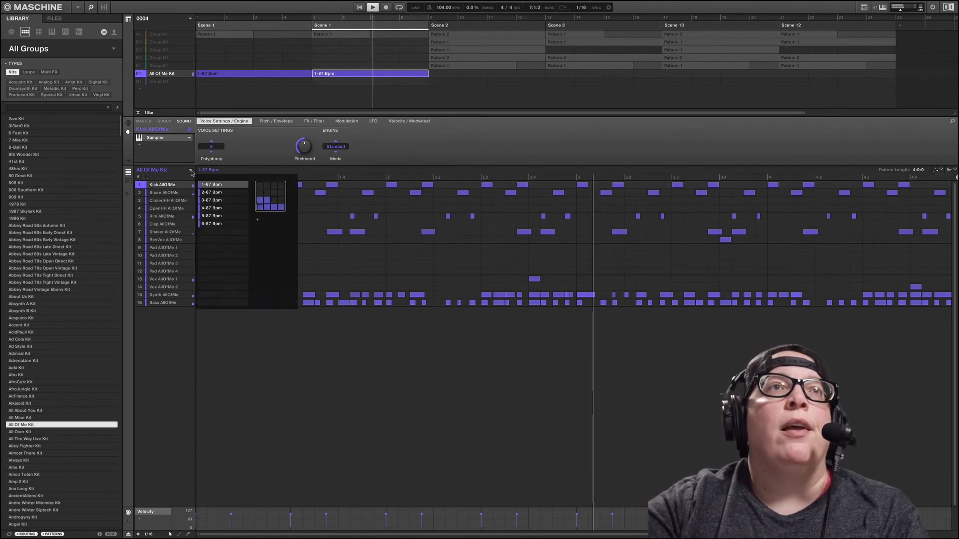
{"action": "left_click", "coordinate": [213, 201]}
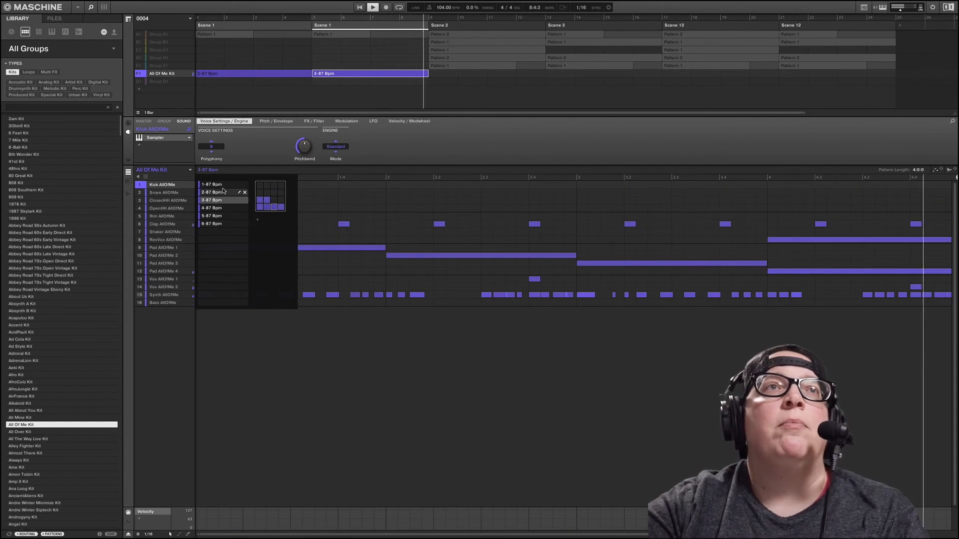
{"action": "left_click", "coordinate": [212, 215]}
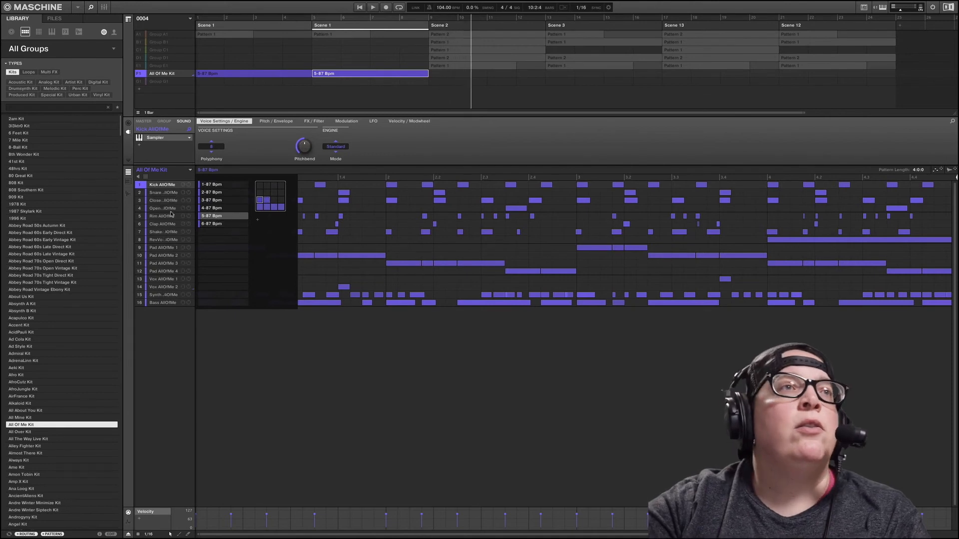
{"action": "left_click", "coordinate": [212, 184]}
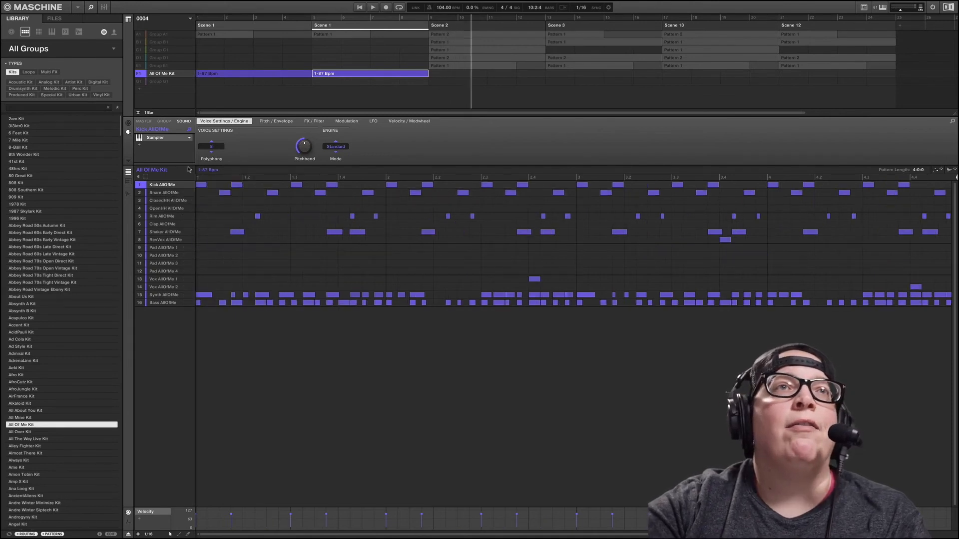
{"action": "left_click", "coordinate": [204, 178]}
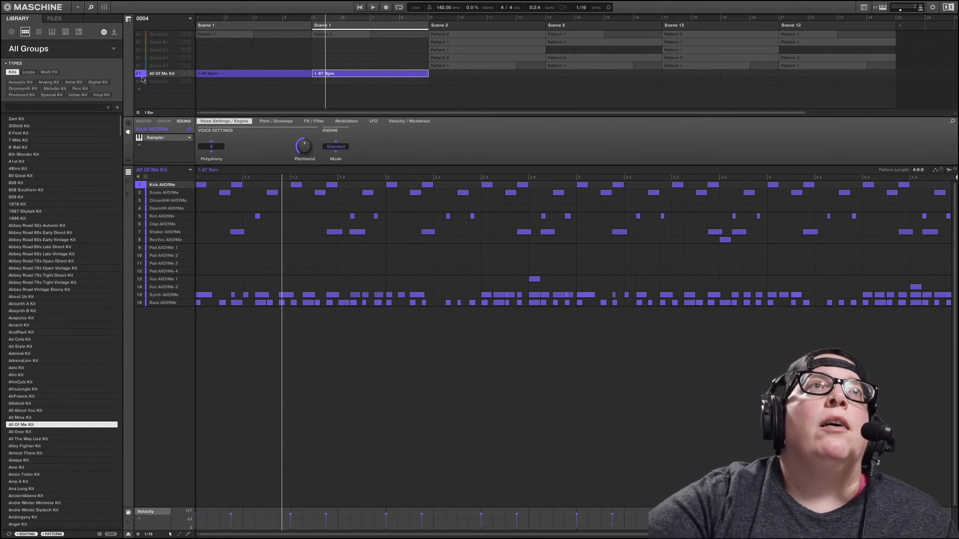
Step: Remove the All Of Me Kit group and the empty group below Group E1
{"action": "key", "text": "ctrl+z"}
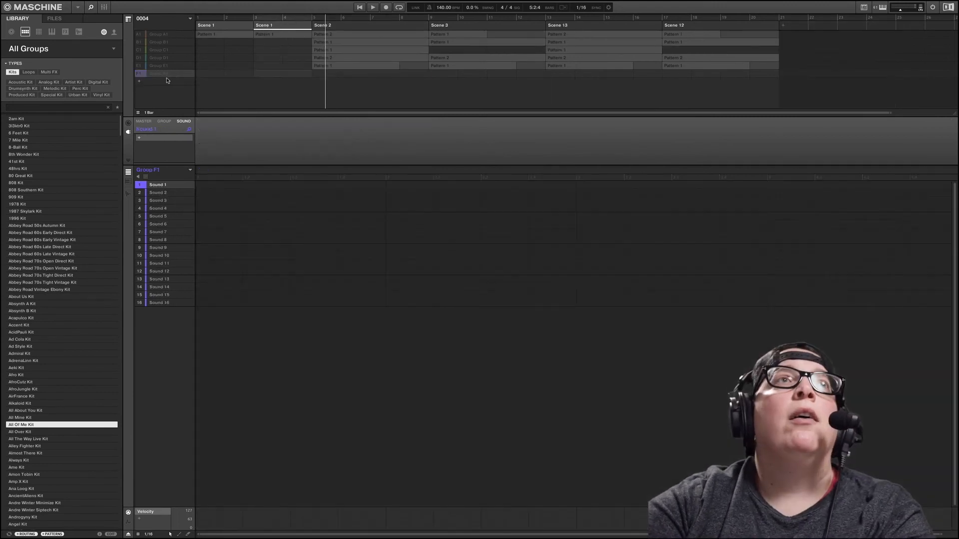
{"action": "key", "text": "ctrl+z"}
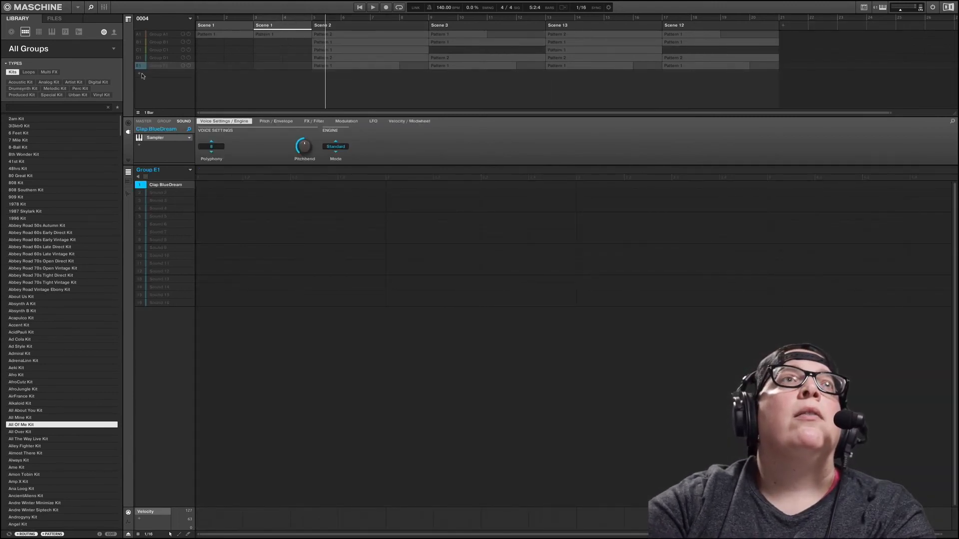
Step: Unmute Groups A1 through E1 and play the arrangement from the start of the first Scene 1
{"action": "left_click", "coordinate": [138, 35]}
{"action": "left_click", "coordinate": [138, 42]}
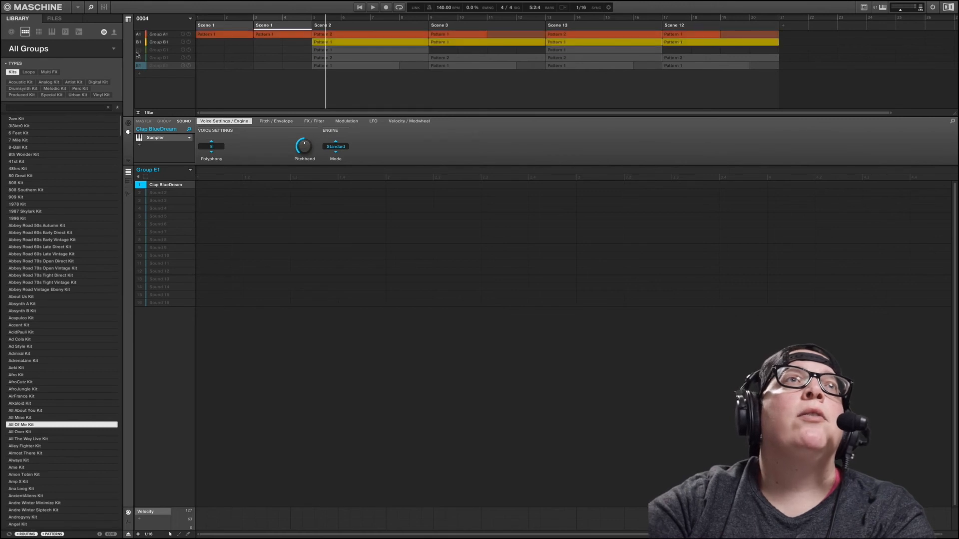
{"action": "left_click", "coordinate": [137, 50]}
{"action": "left_click", "coordinate": [137, 58]}
{"action": "left_click", "coordinate": [138, 66]}
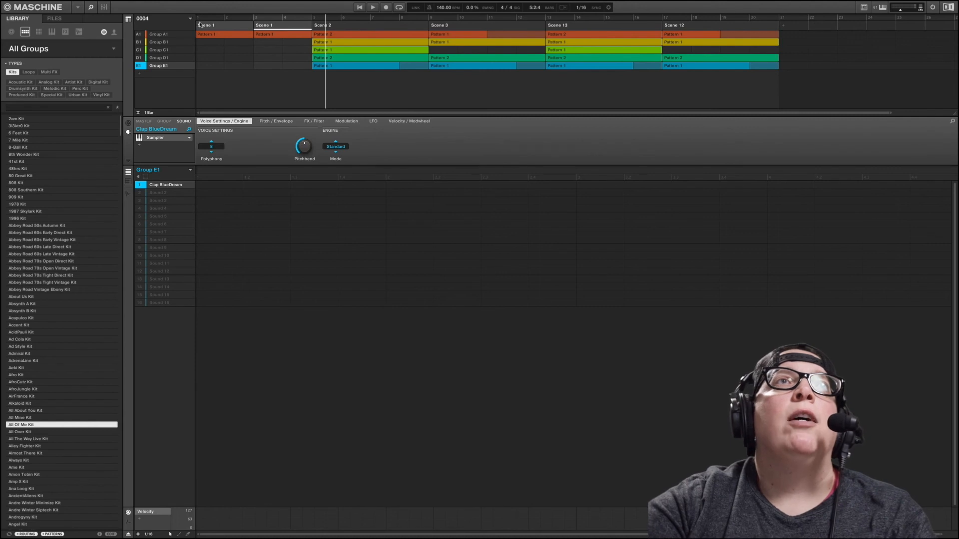
{"action": "left_click", "coordinate": [200, 25]}
{"action": "key", "text": "space"}
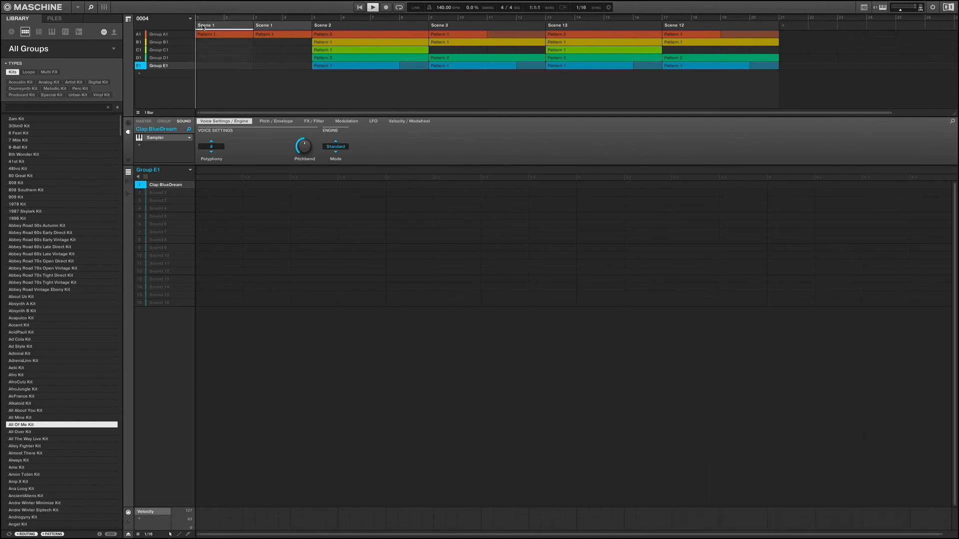